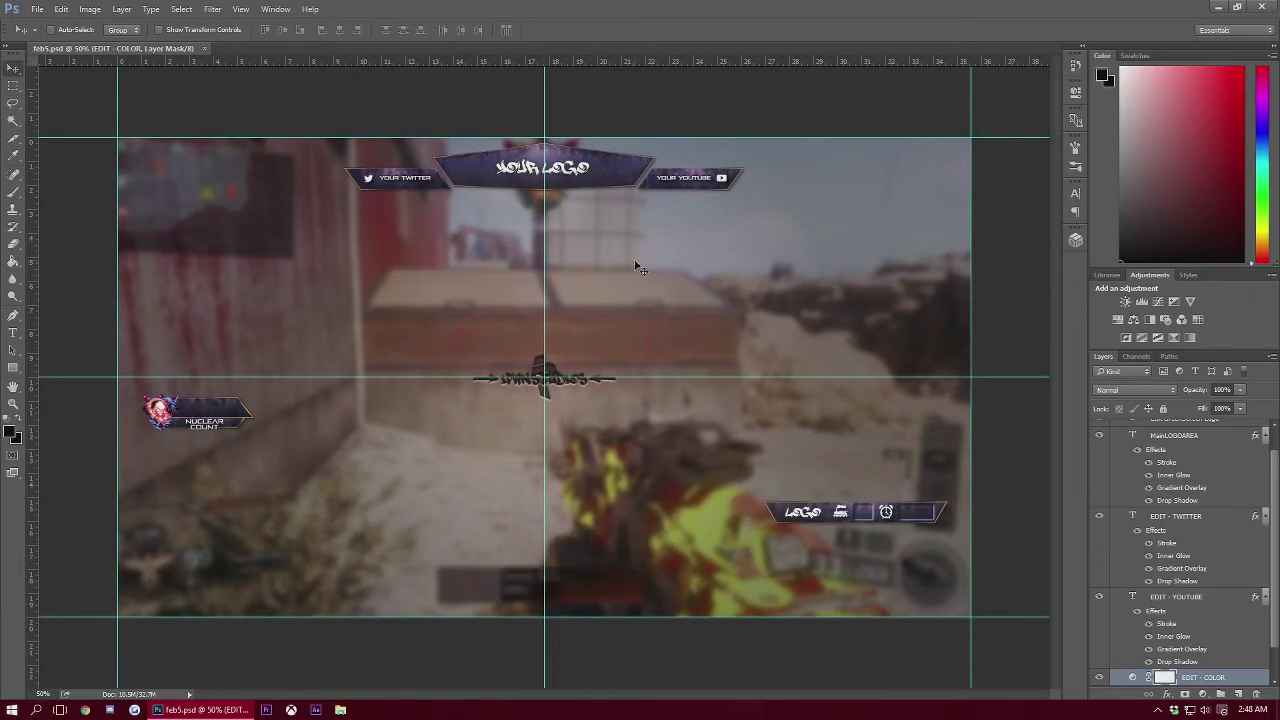
# Select the EDIT - COLOR Hue/Saturation layer and set its Hue to -26, tinting the frame slate blue.
pyautogui.scroll(-1, 1163, 530)
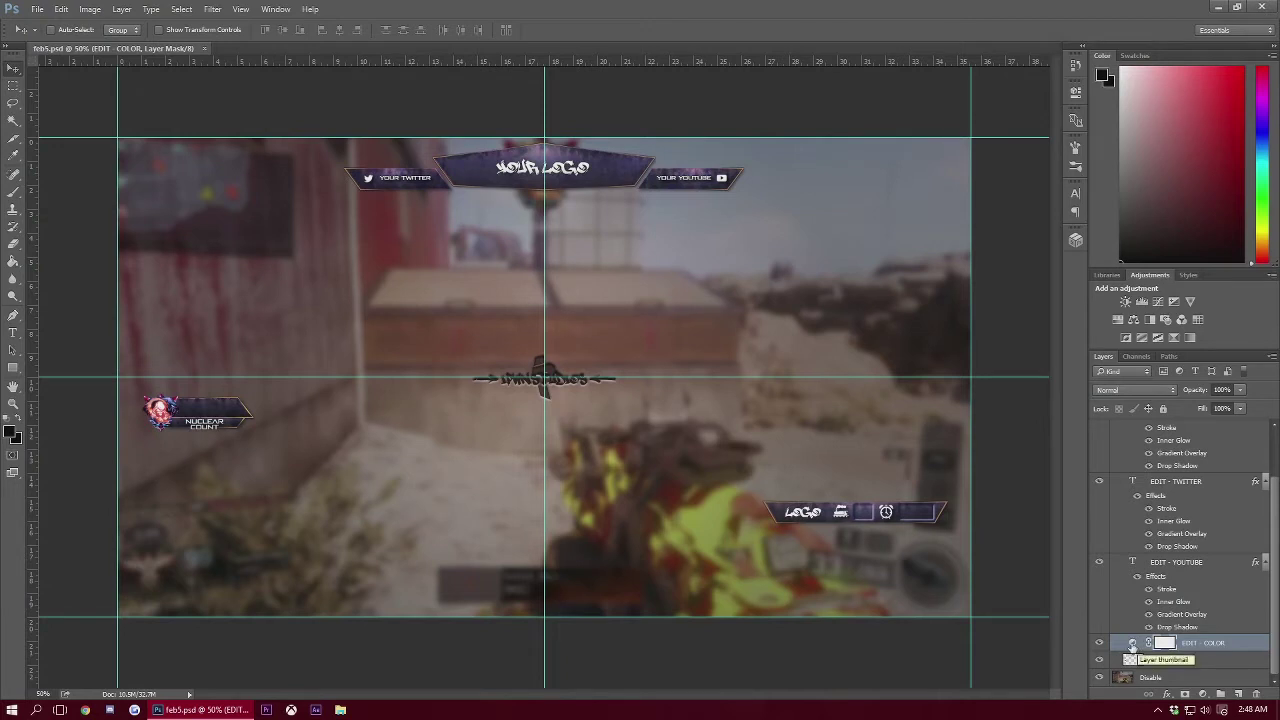
pyautogui.click(1132, 645)
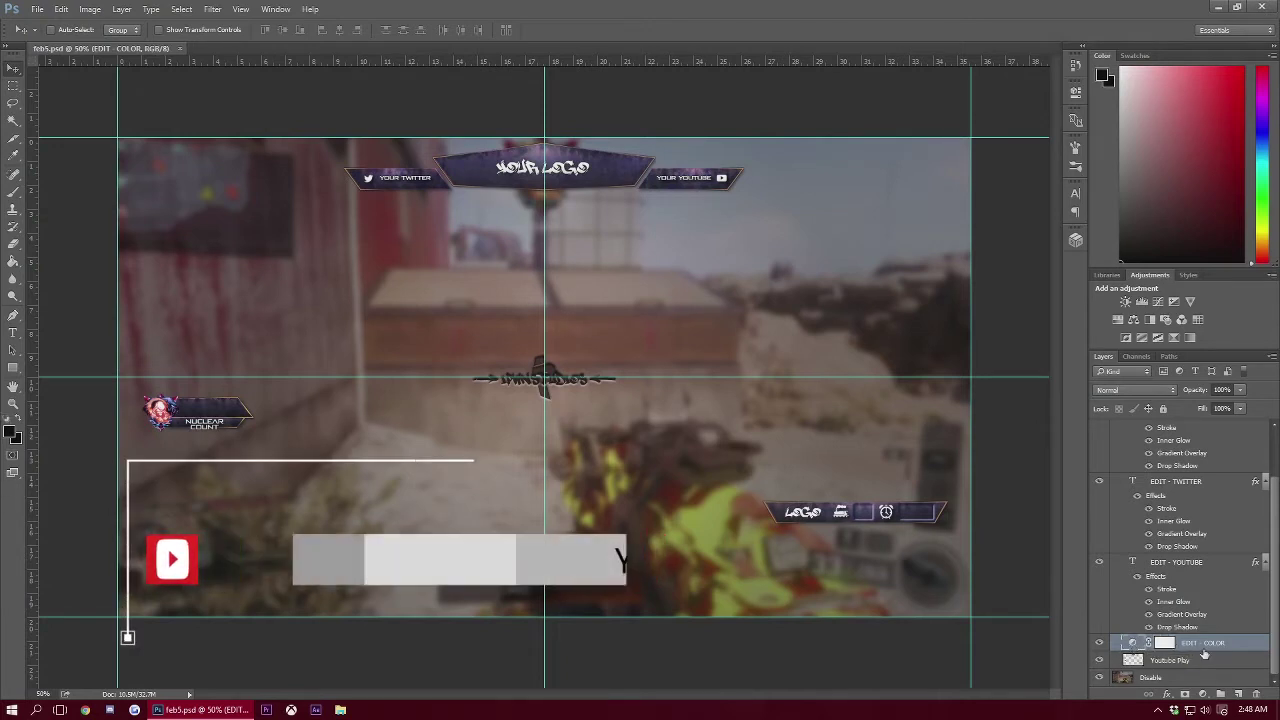
pyautogui.click(1099, 678)
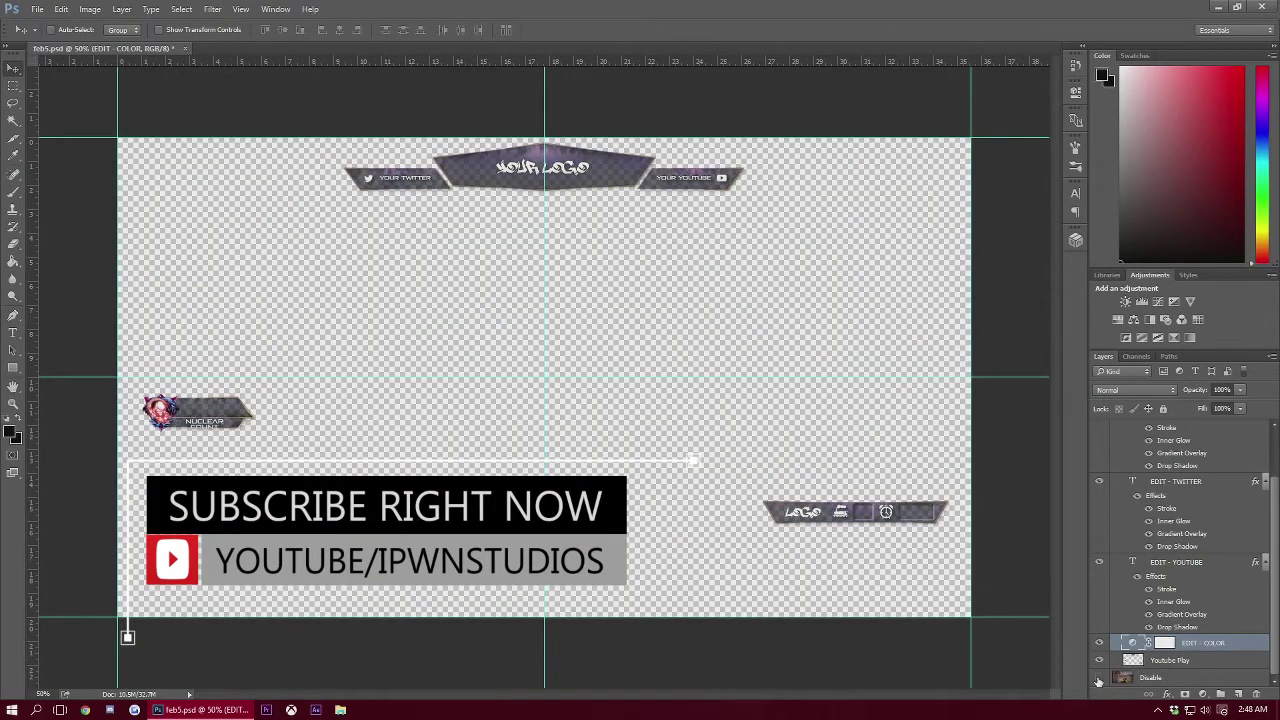
pyautogui.click(1099, 678)
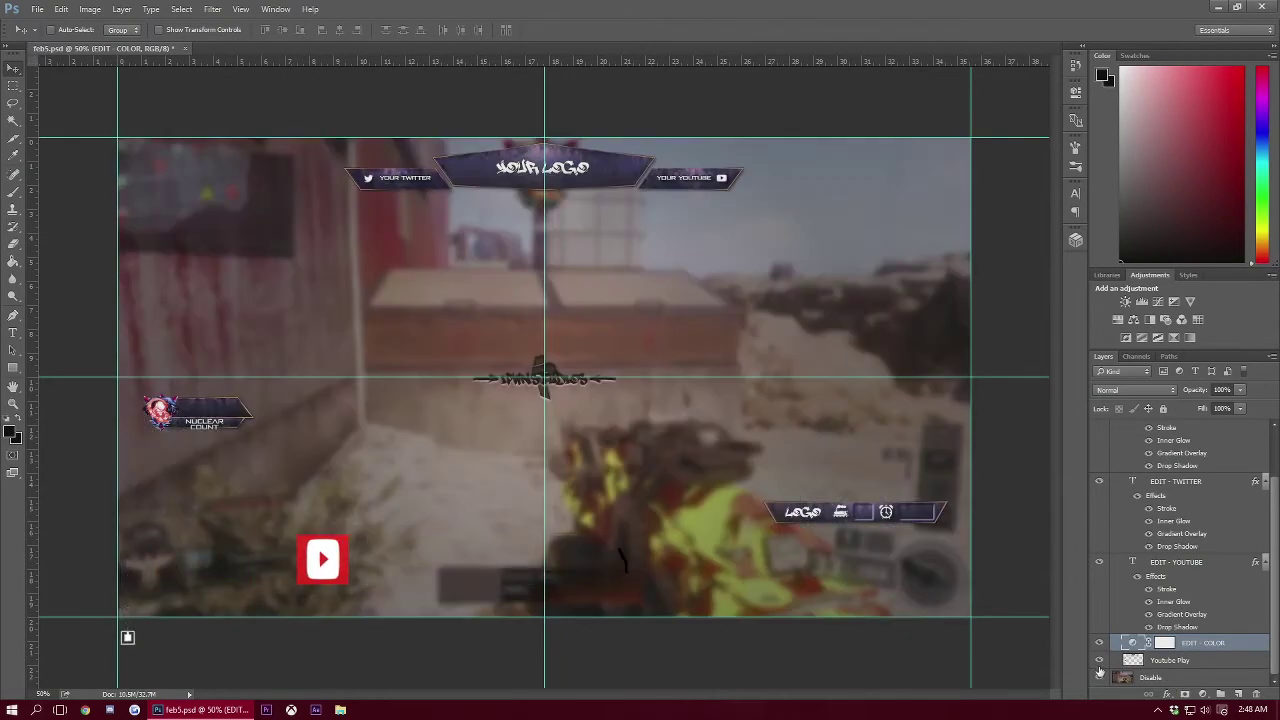
pyautogui.doubleClick(1129, 643)
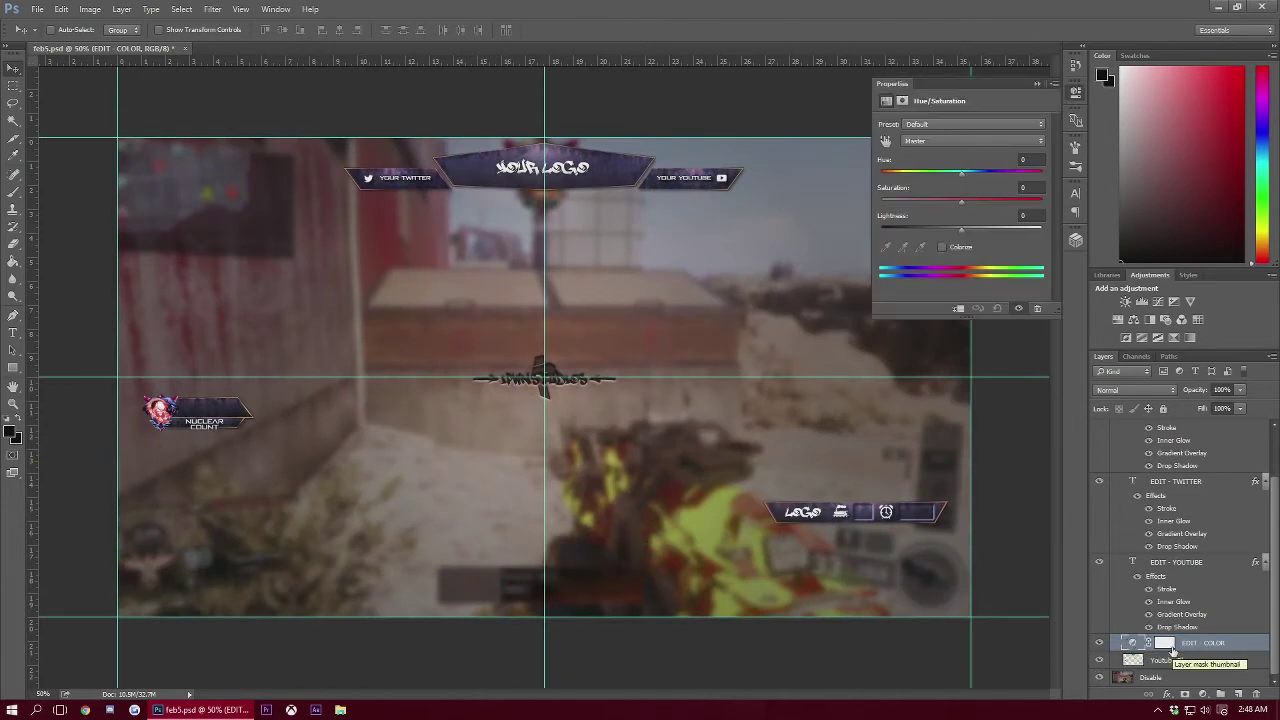
pyautogui.moveTo(965, 179); pyautogui.dragTo(939, 189)
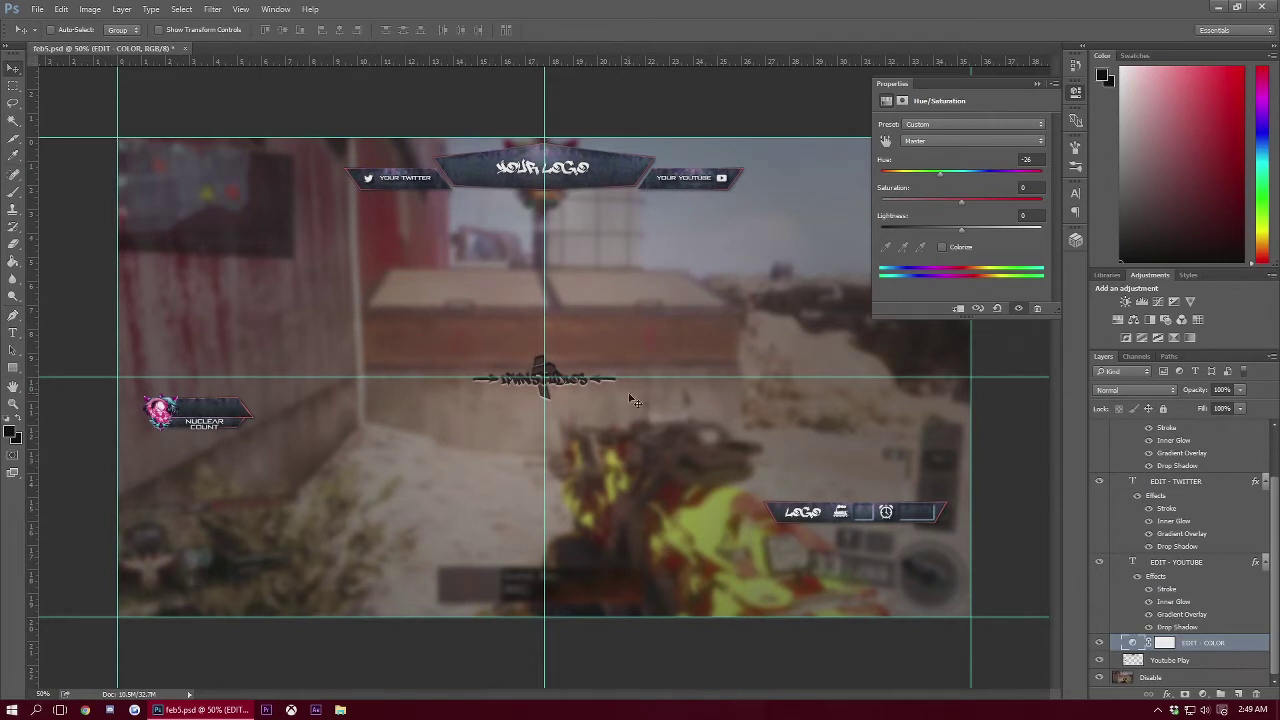
# Replace the YOUR YOUTUBE placeholder with the channel's YouTube handle.
pyautogui.scroll(3, 1160, 632)
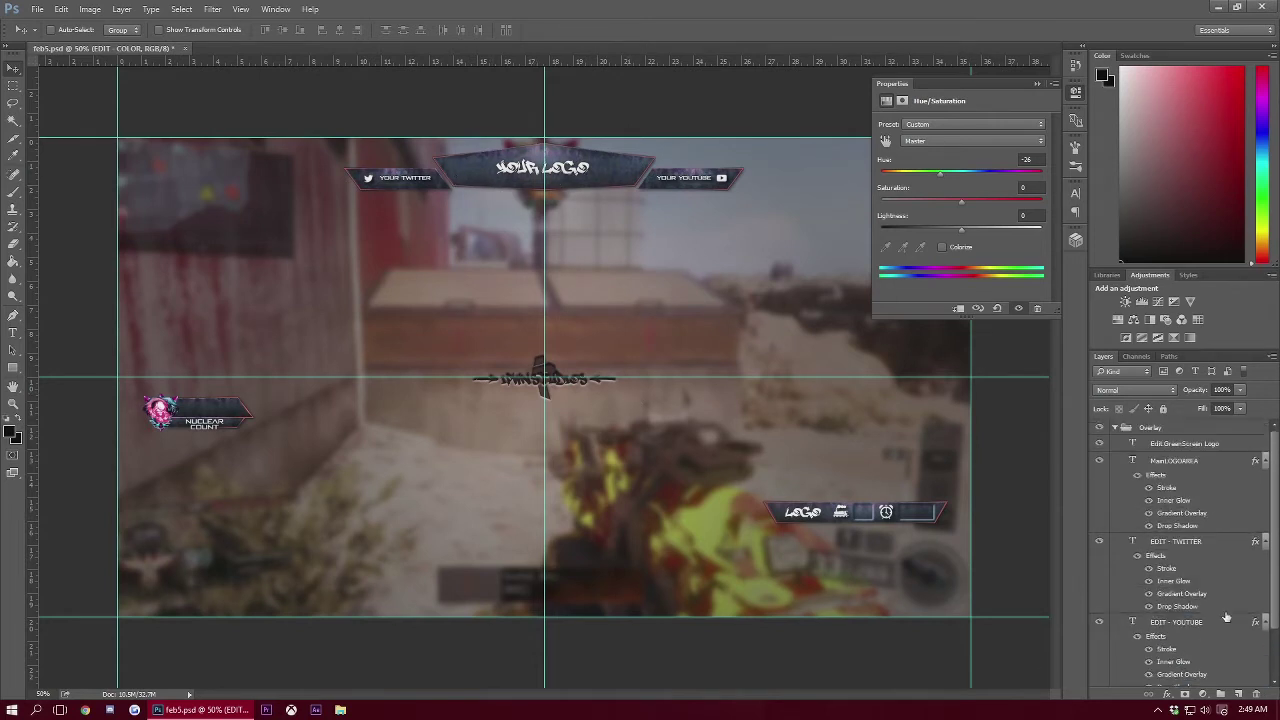
pyautogui.scroll(-1, 1143, 596)
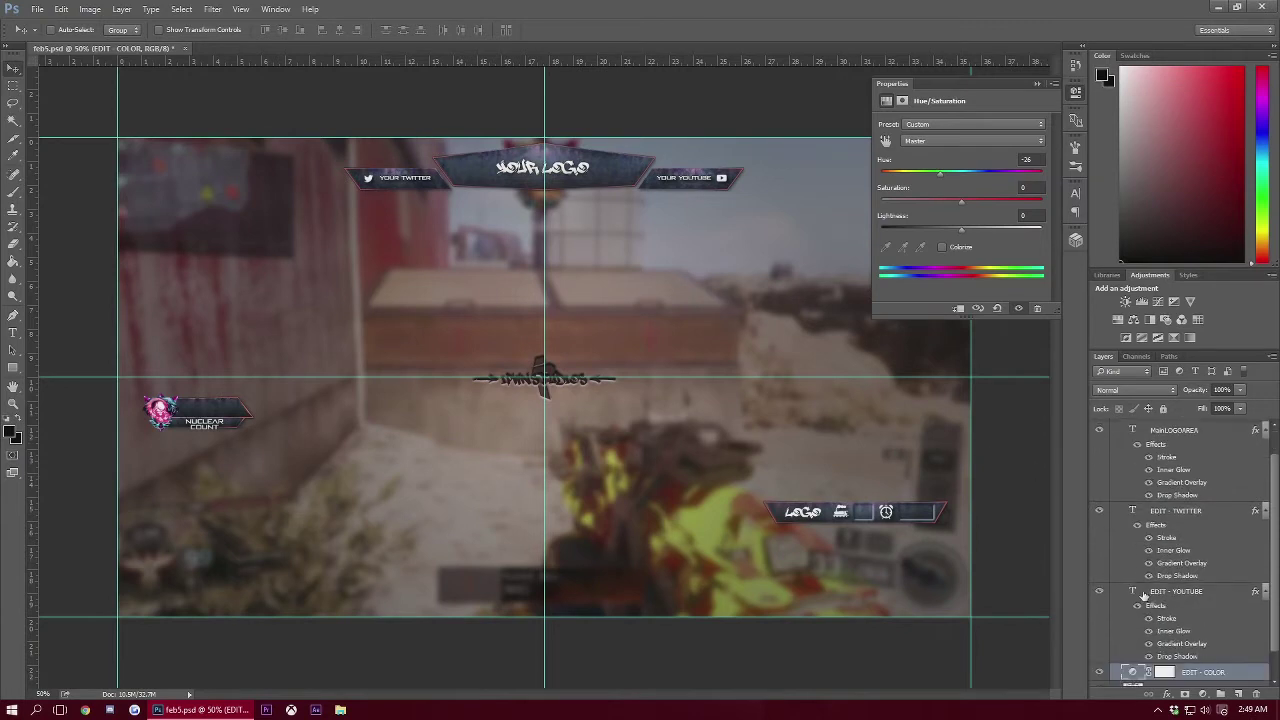
pyautogui.click(1136, 592)
pyautogui.doubleClick(1134, 592)
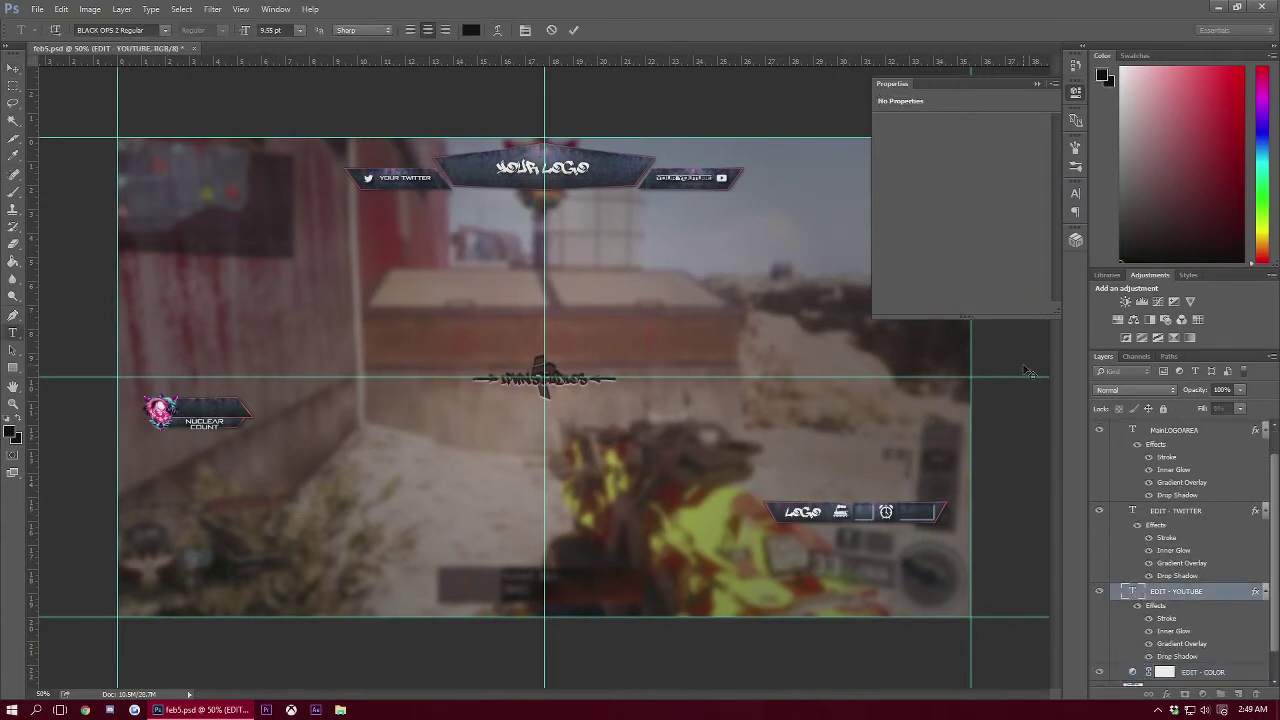
pyautogui.write('BRGM')
pyautogui.write('STUDIOS')
pyautogui.hotkey('ctrl', 'Return')
pyautogui.press('v')
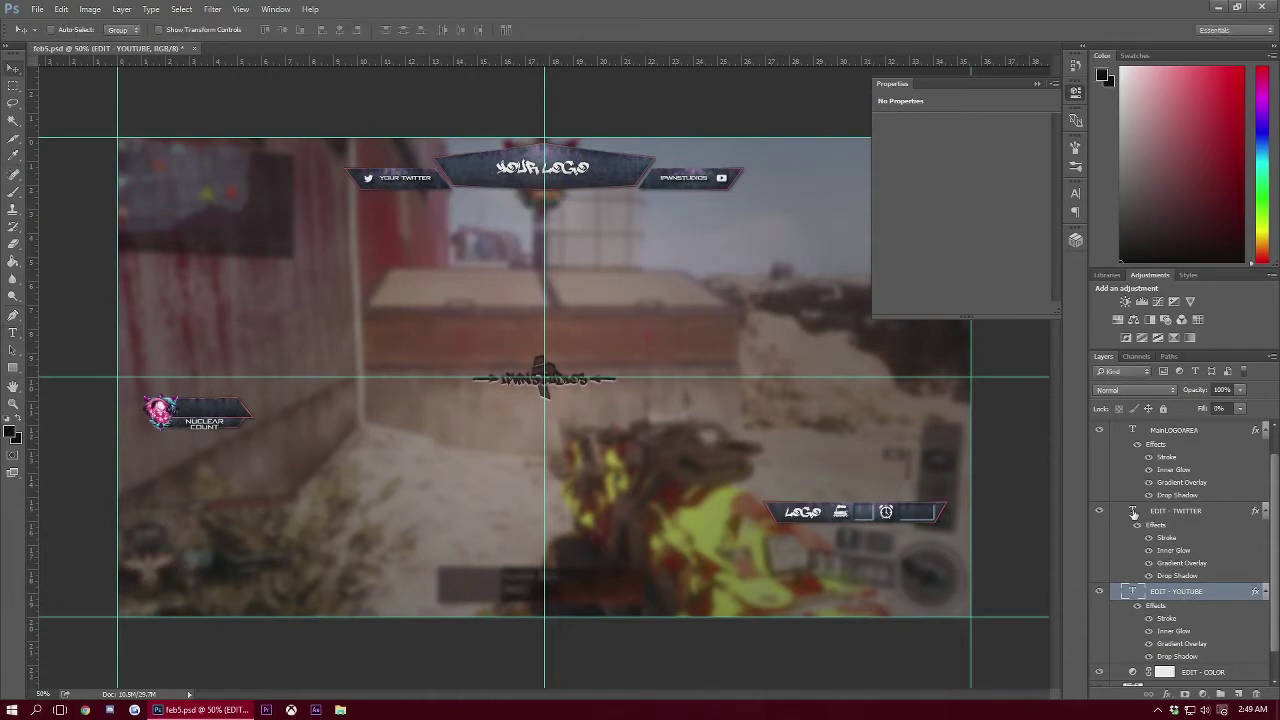
# Replace the YOUR TWITTER placeholder with the channel's Twitter handle.
pyautogui.doubleClick(1133, 511)
pyautogui.write('P')
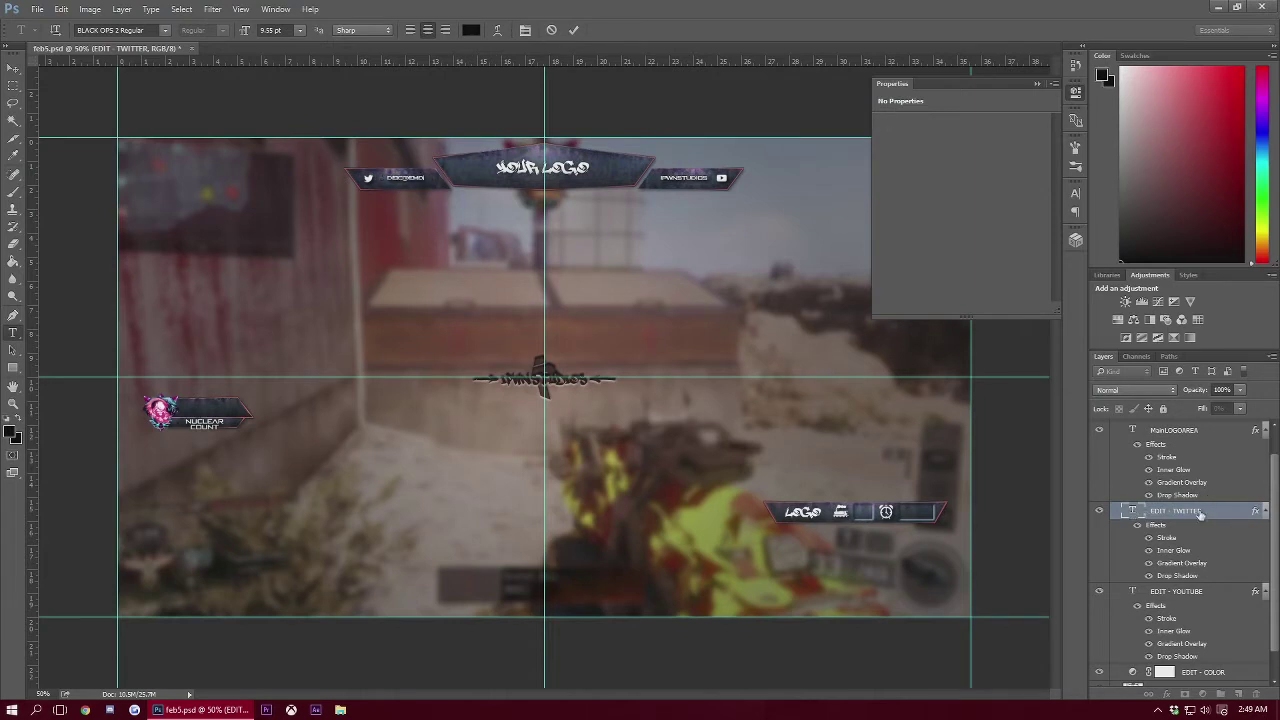
pyautogui.hotkey('ctrl', 'Return')
pyautogui.press('v')
pyautogui.scroll(1, 1190, 520)
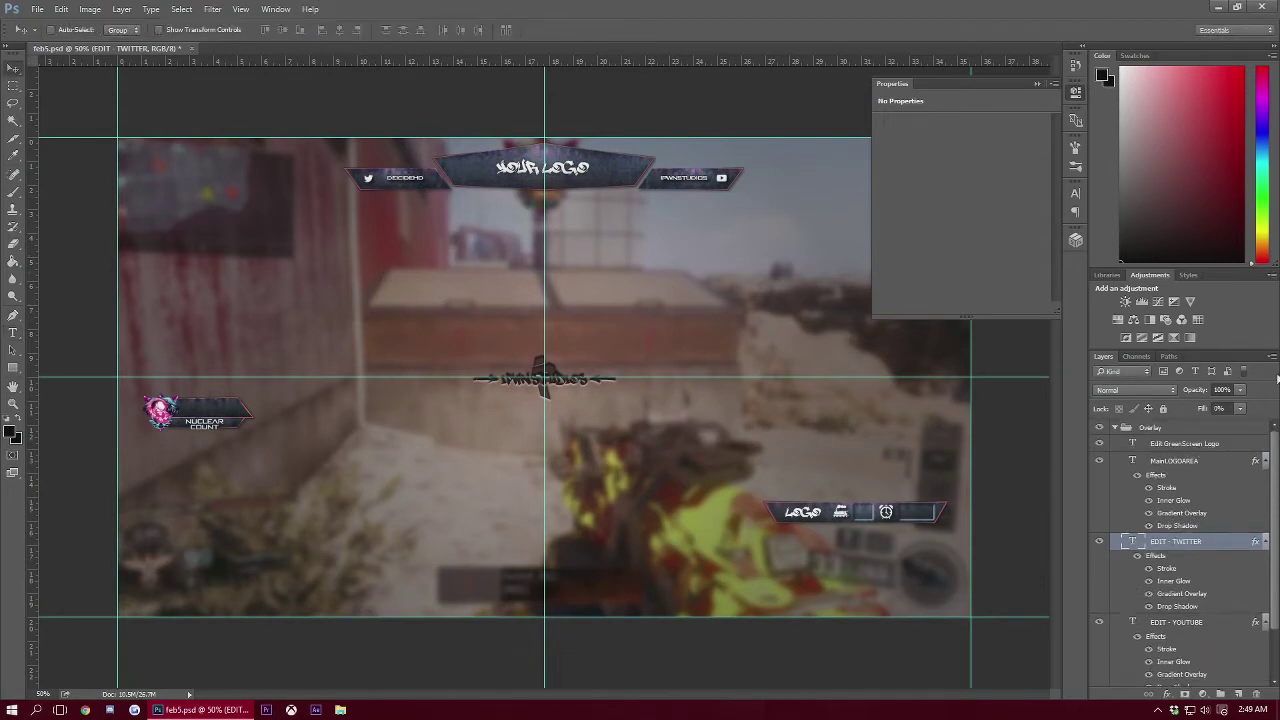
# Retitle the MainLOGOAREA text from YOUR LOGO to iPWNSTUDIOS.
pyautogui.click(1180, 466)
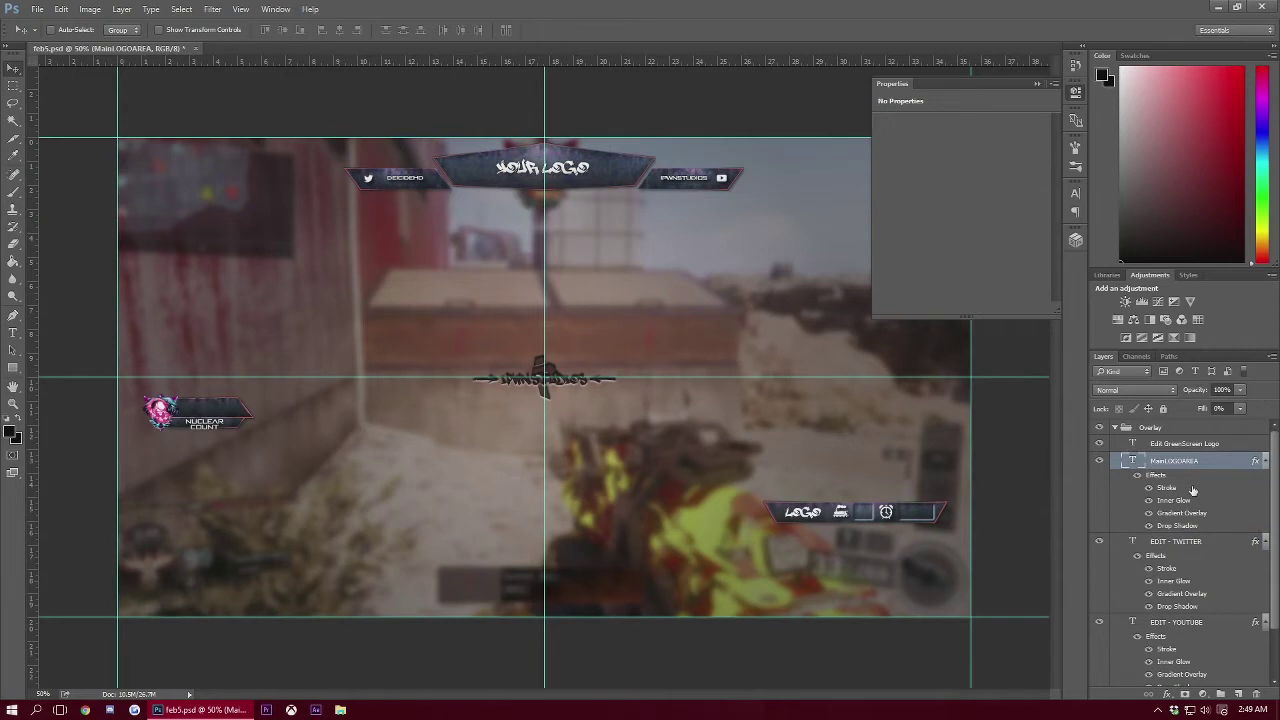
pyautogui.doubleClick(1136, 462)
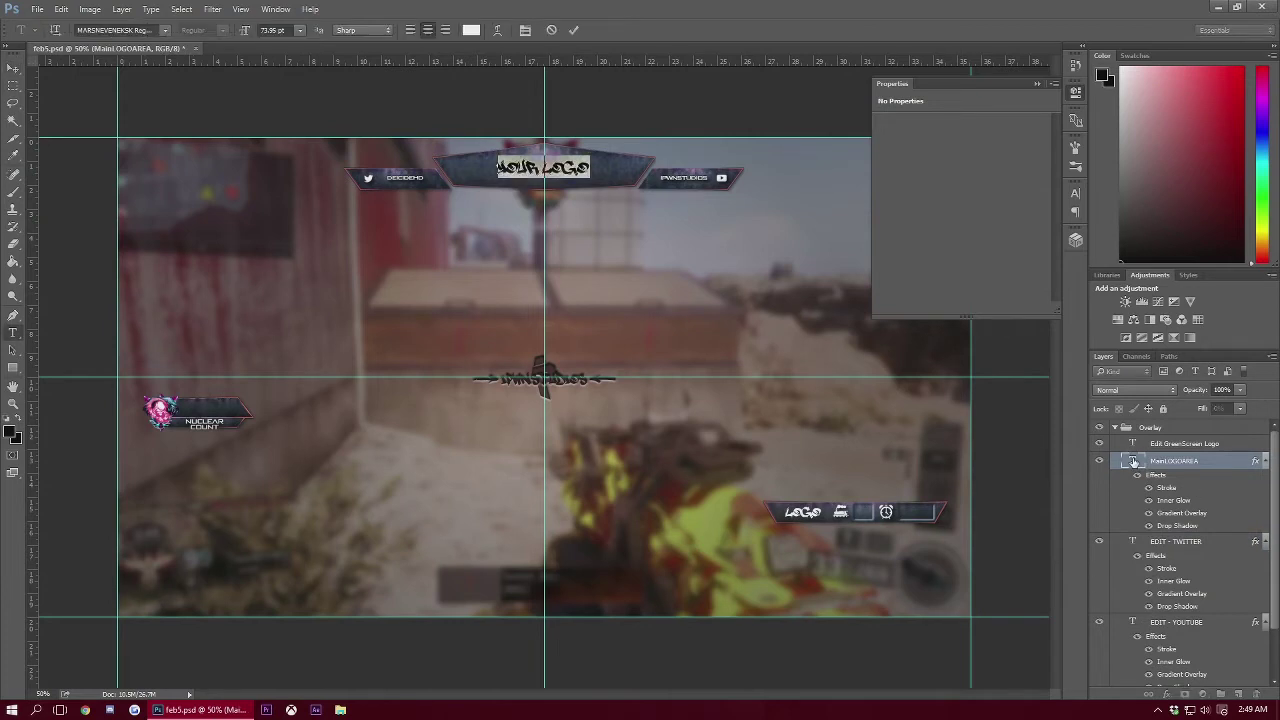
pyautogui.write('iPWNTV')
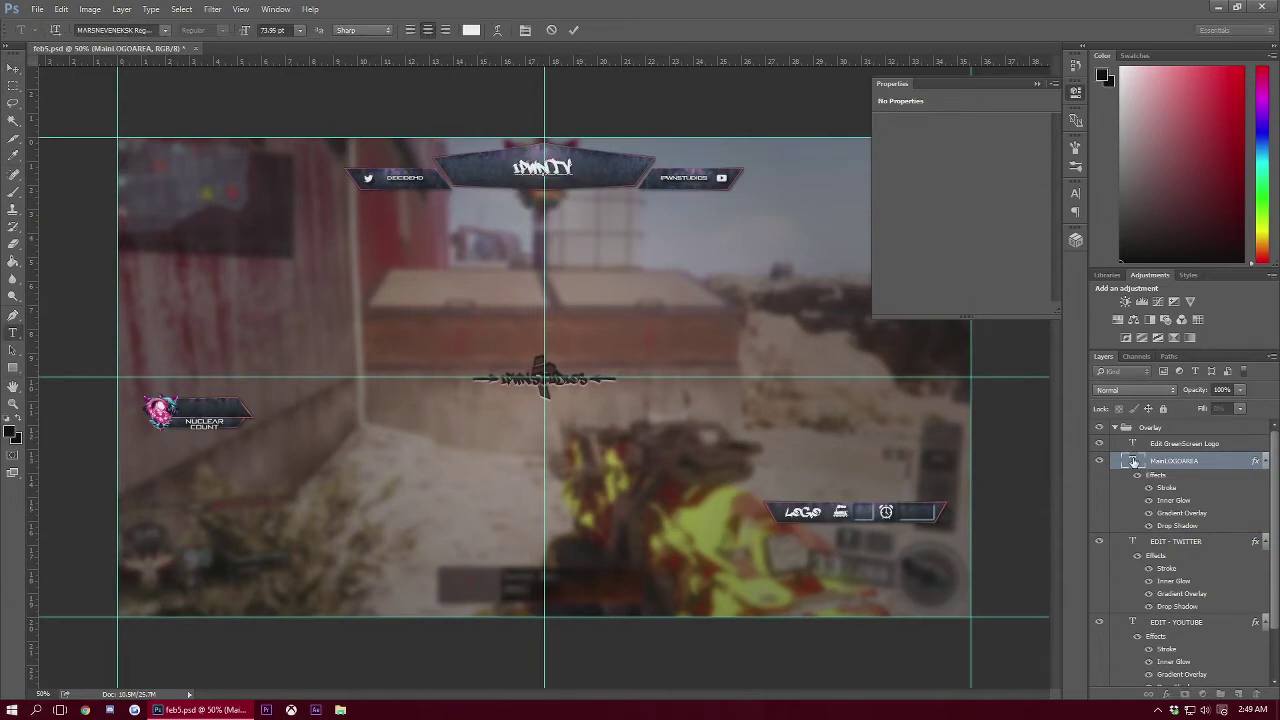
pyautogui.press('BackSpace')
pyautogui.press('BackSpace')
pyautogui.write('STUDIOS')
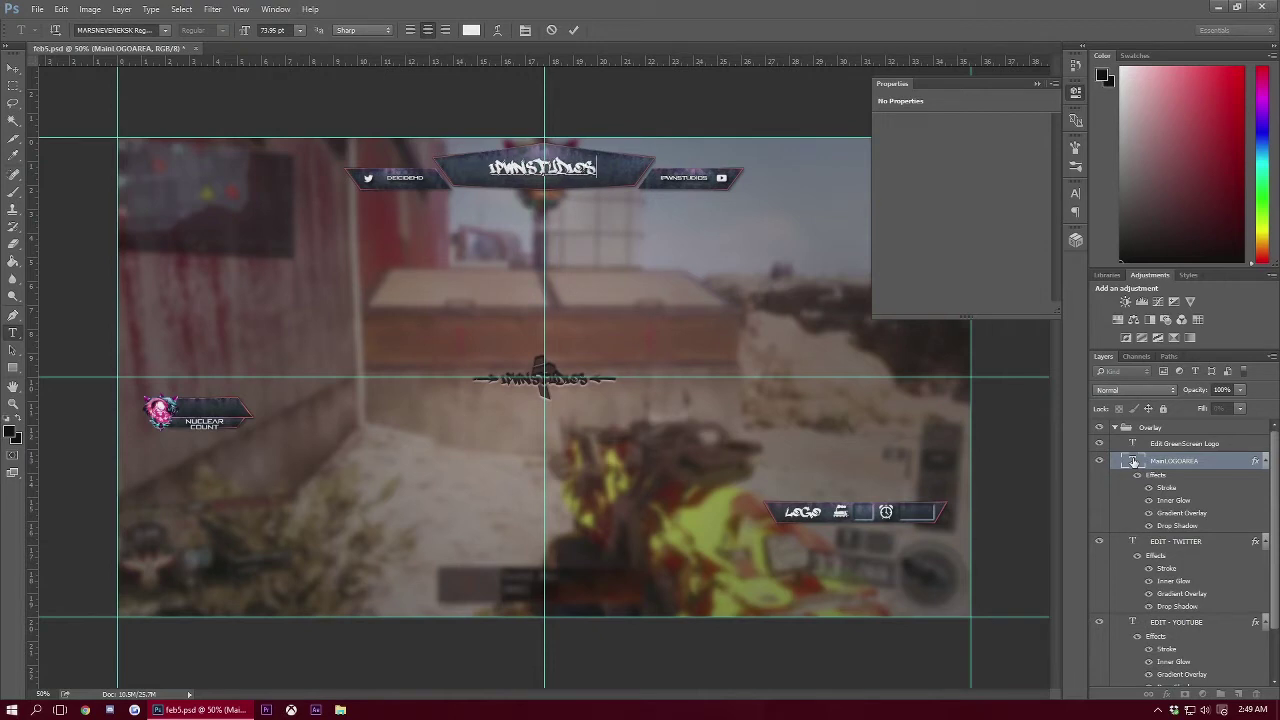
pyautogui.click(1170, 468)
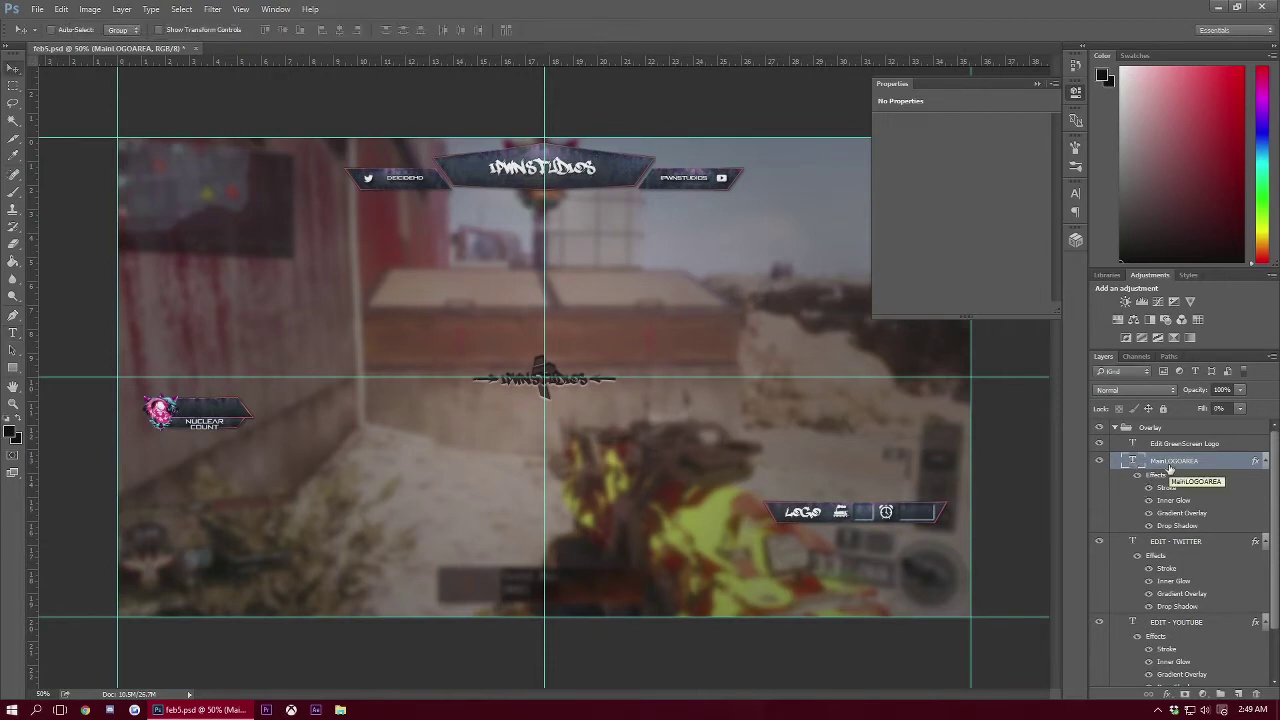
# Commit the placed iPwnLogo and paste the EDIT - YOUTUBE layer style onto it.
pyautogui.hotkey('ctrl', 't')
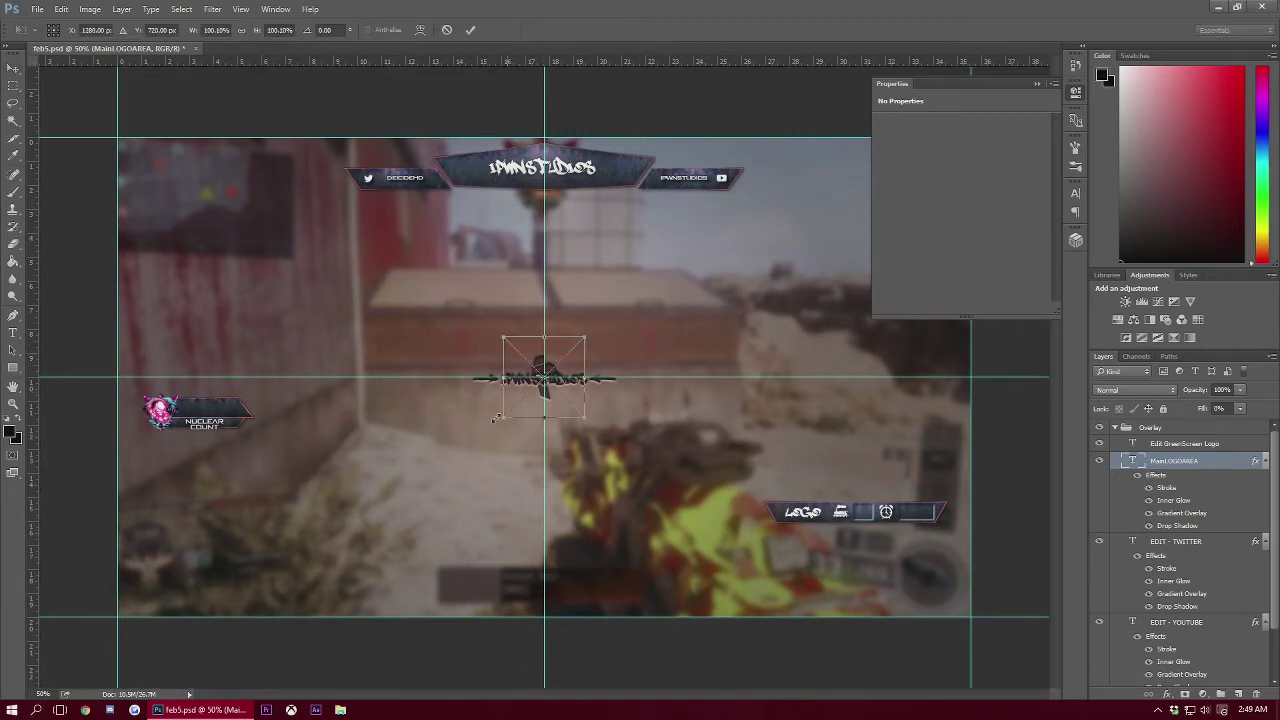
pyautogui.press('Return')
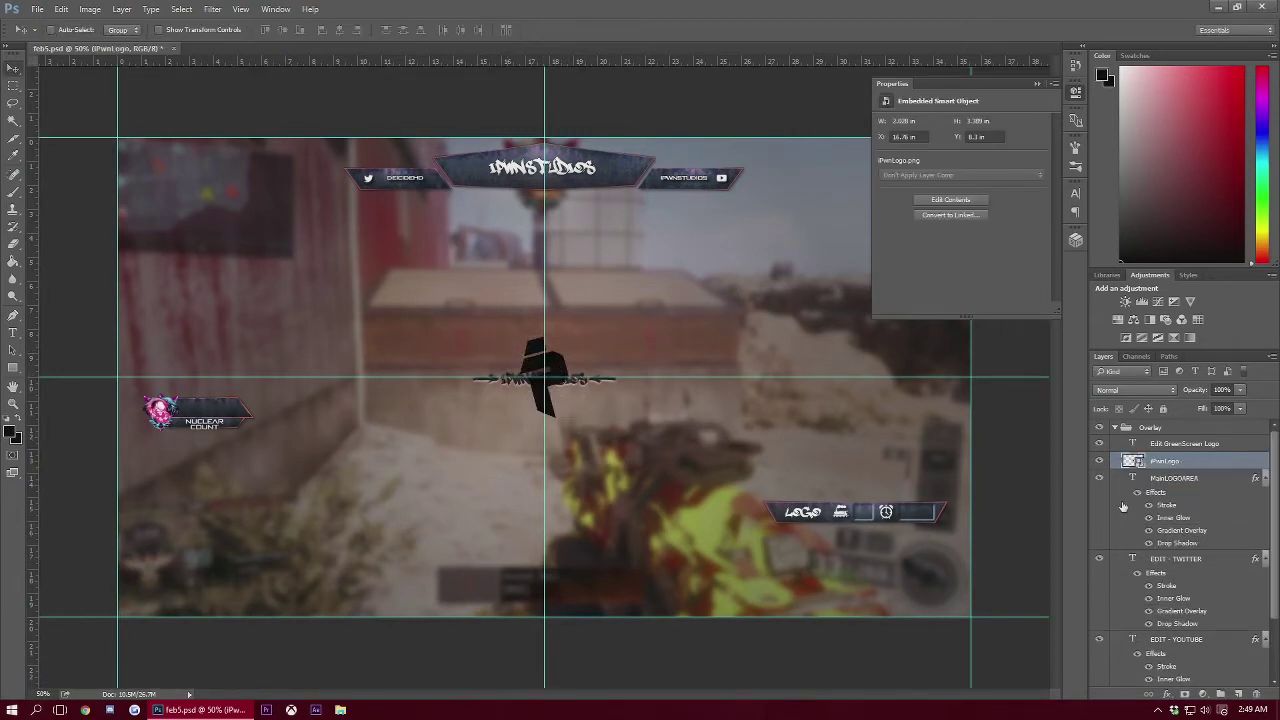
pyautogui.scroll(-1, 1171, 503)
pyautogui.click(1160, 606)
pyautogui.rightClick(1160, 606)
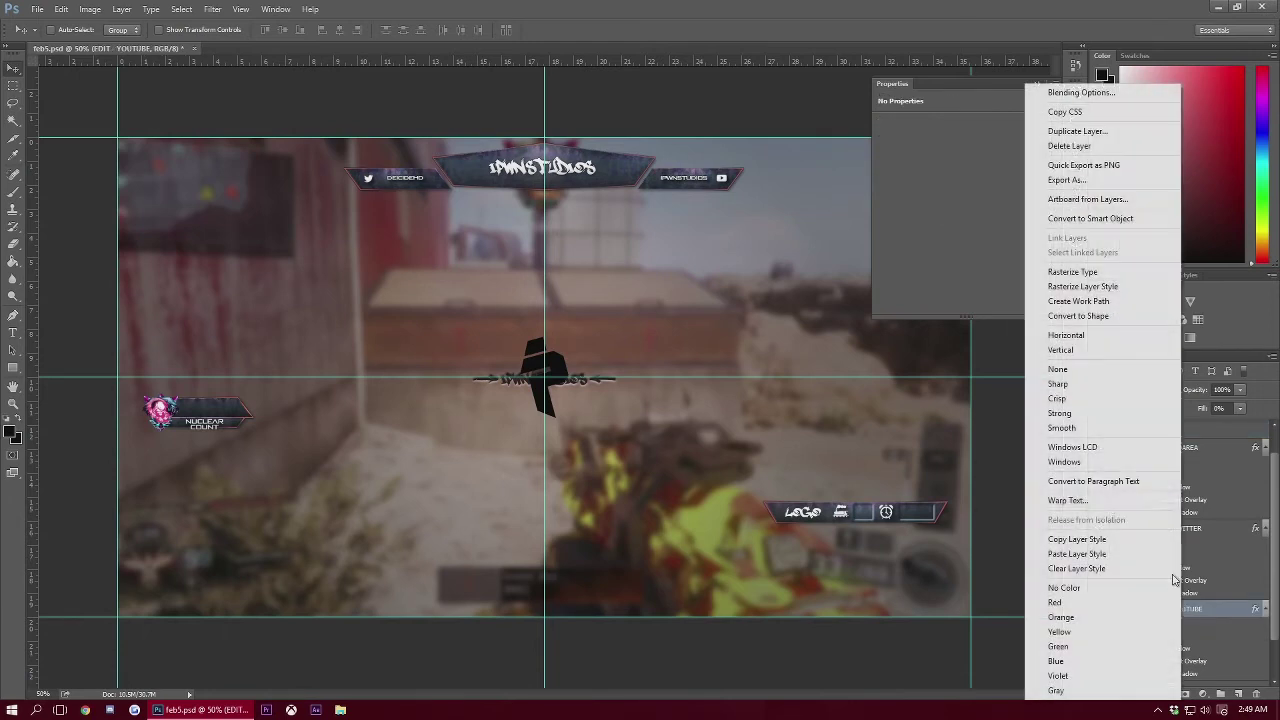
pyautogui.click(1071, 537)
pyautogui.scroll(1, 1160, 500)
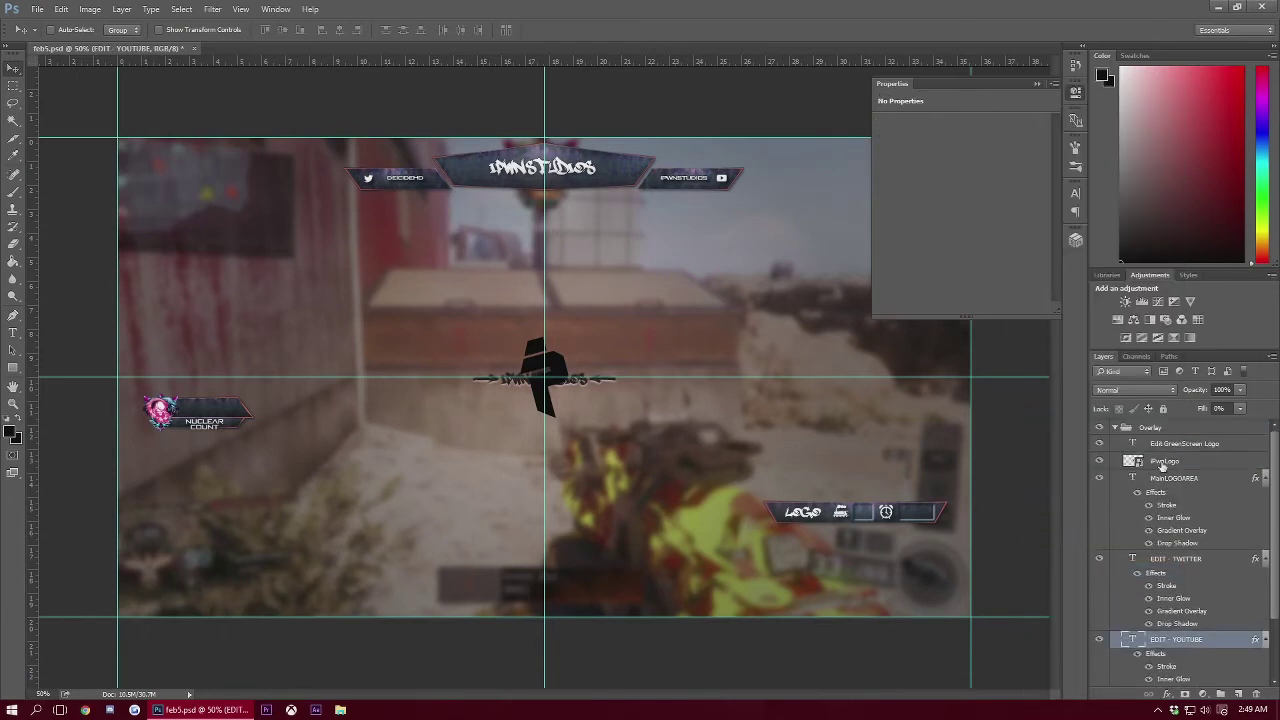
pyautogui.rightClick(1160, 461)
pyautogui.click(1088, 486)
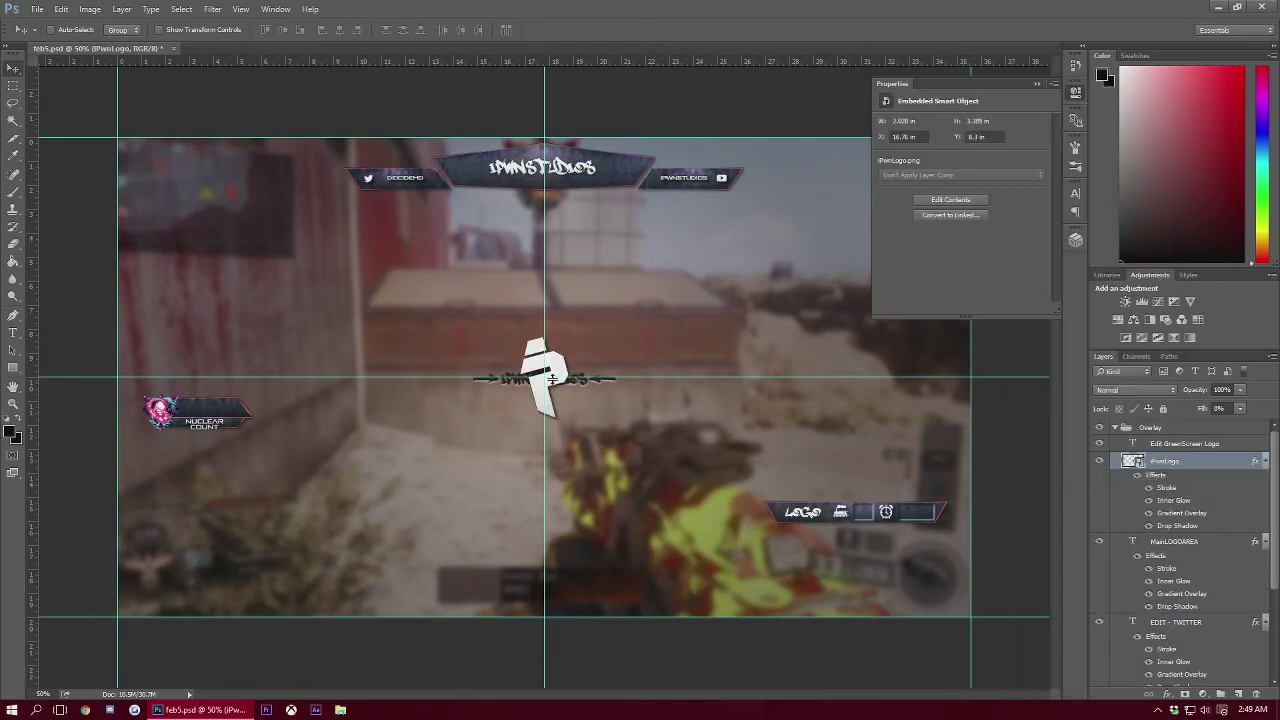
# Move the iPwnLogo onto the top banner, shrink it to about 80%, and stack it below MainLOGOAREA.
pyautogui.moveTo(553, 386); pyautogui.dragTo(556, 178)
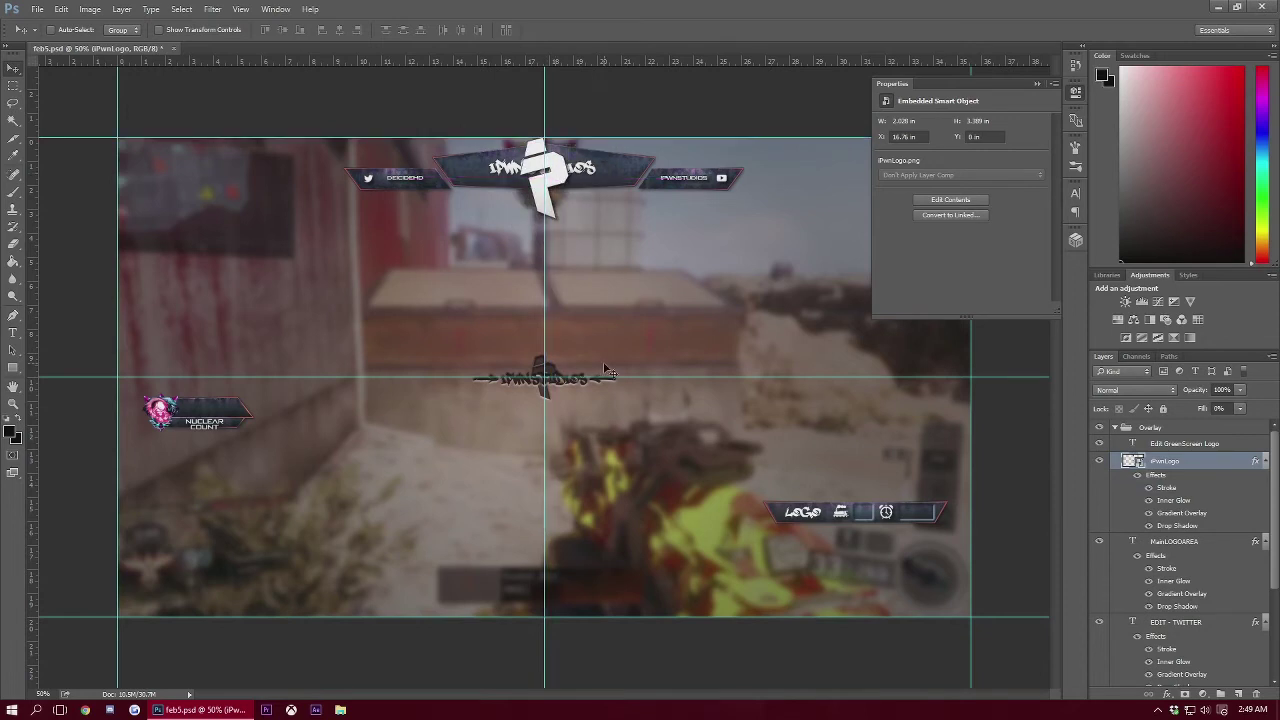
pyautogui.hotkey('ctrl', 't')
pyautogui.moveTo(582, 221); pyautogui.dragTo(578, 212)
pyautogui.press('Return')
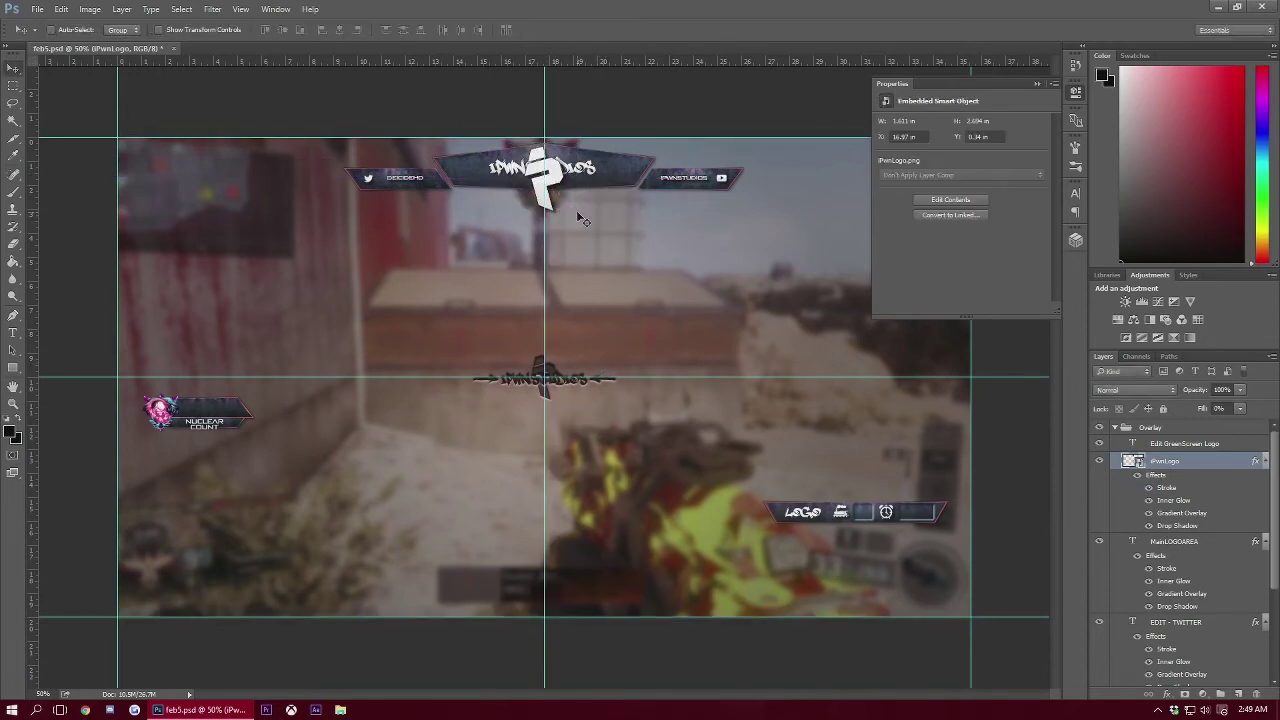
pyautogui.press('Up')
pyautogui.press('Up')
pyautogui.press('Up')
pyautogui.press('Up')
pyautogui.press('Up')
pyautogui.press('Up')
pyautogui.moveTo(1185, 461); pyautogui.dragTo(1180, 510)
# Apply a layer-menu option to MainLOGOAREA, then try shrinking the iPwnLogo to 61% and undo it.
pyautogui.click(1176, 462)
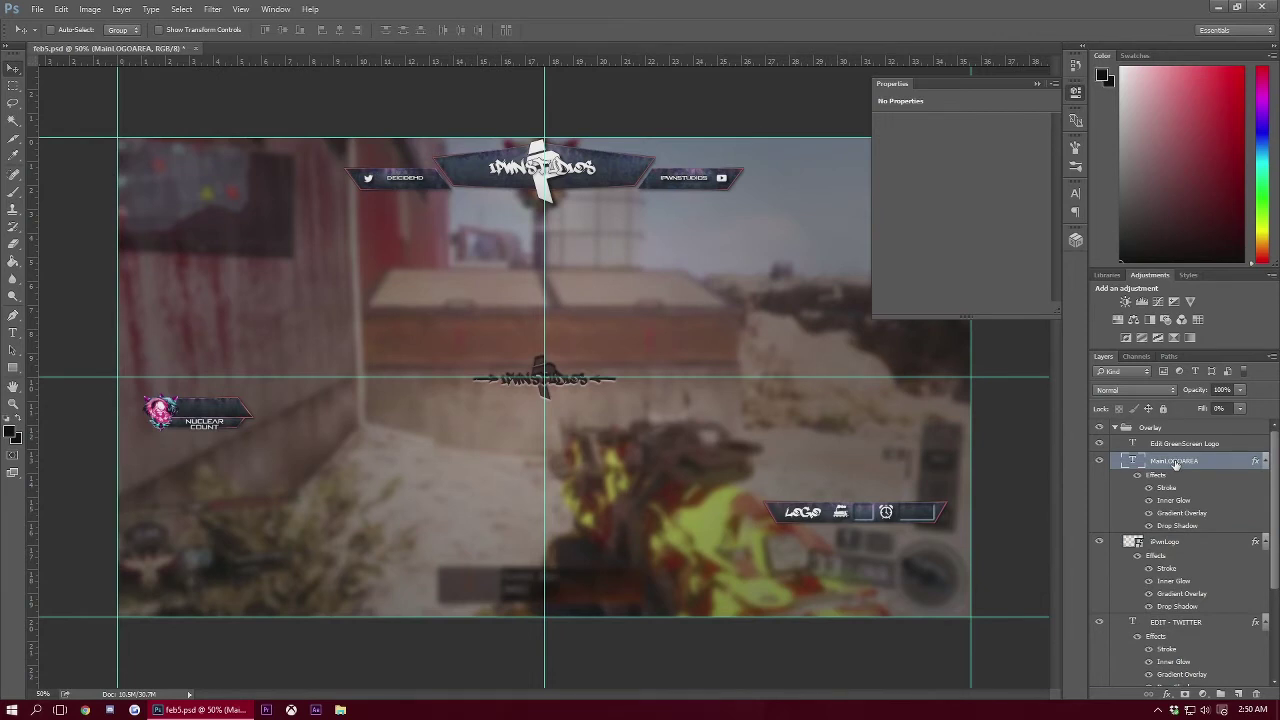
pyautogui.rightClick(1176, 462)
pyautogui.click(1080, 554)
pyautogui.click(1140, 543)
pyautogui.hotkey('ctrl', 't')
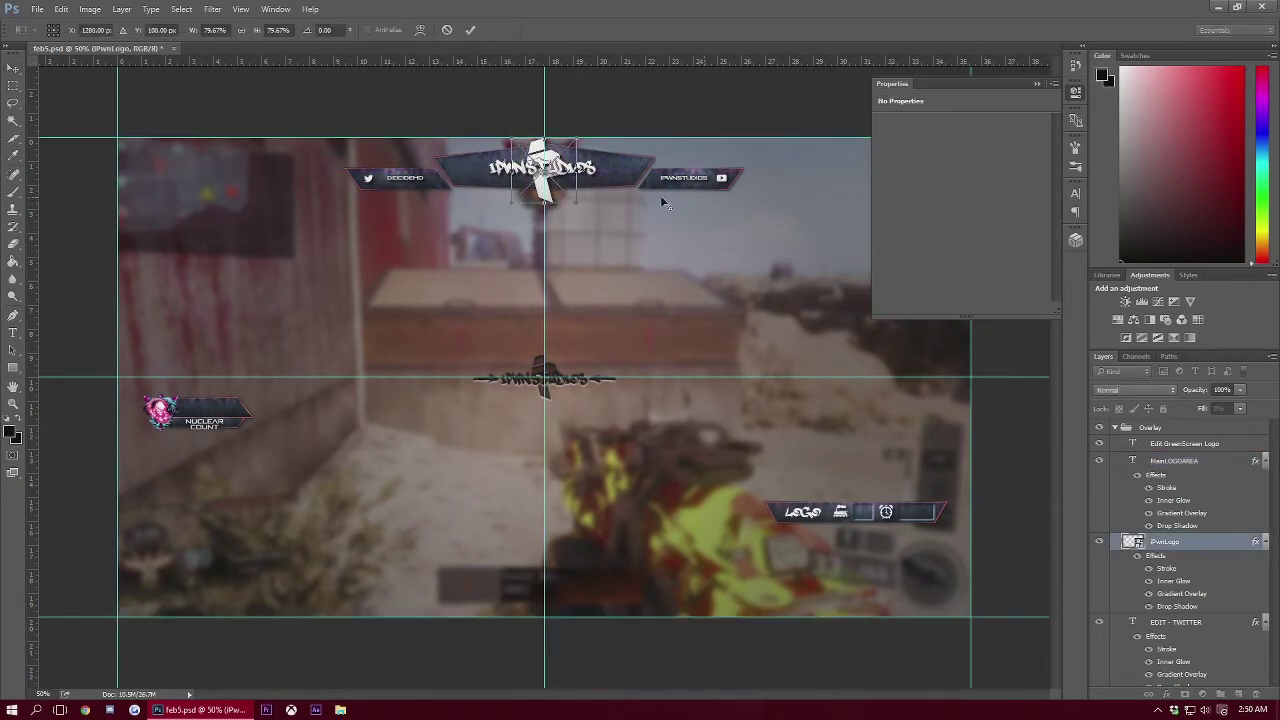
pyautogui.moveTo(577, 207)
pyautogui.mouseDown()
pyautogui.moveTo(612, 180)
pyautogui.moveTo(589, 187)
pyautogui.mouseUp()
pyautogui.press('Return')
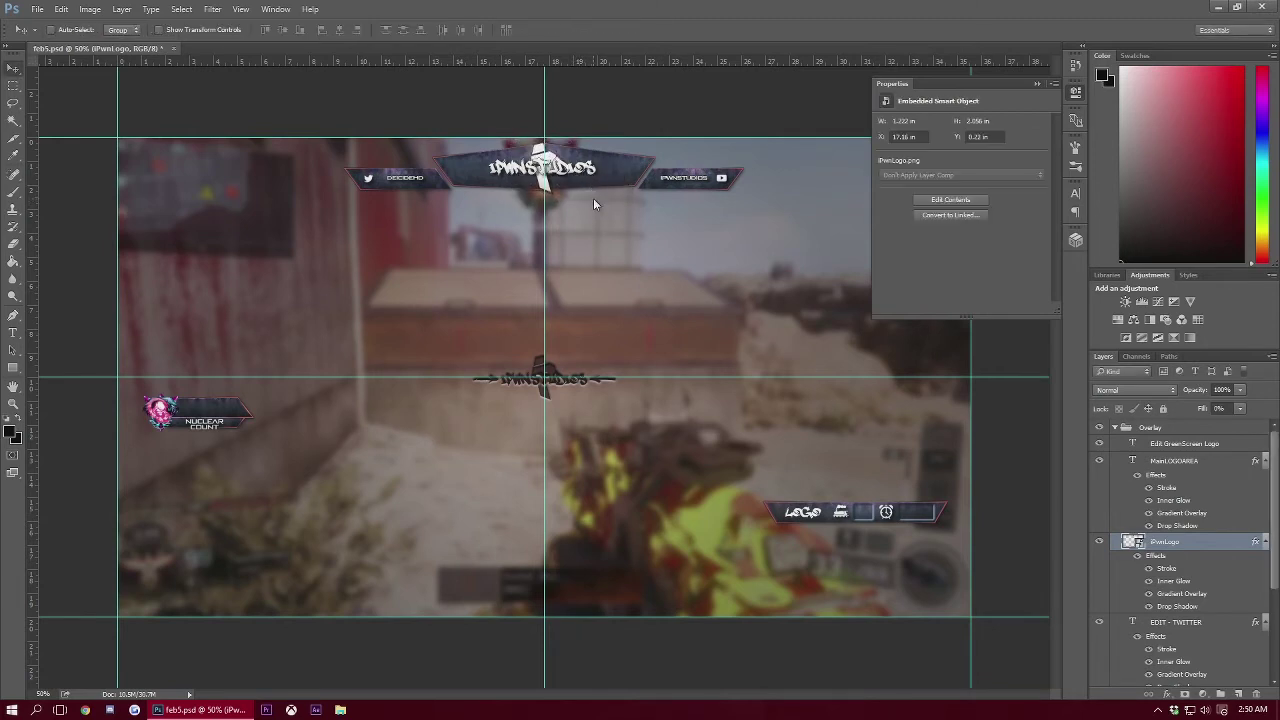
pyautogui.press('Up')
pyautogui.press('Up')
pyautogui.hotkey('ctrl', 'alt', 'z')
pyautogui.hotkey('ctrl', 'alt', 'z')
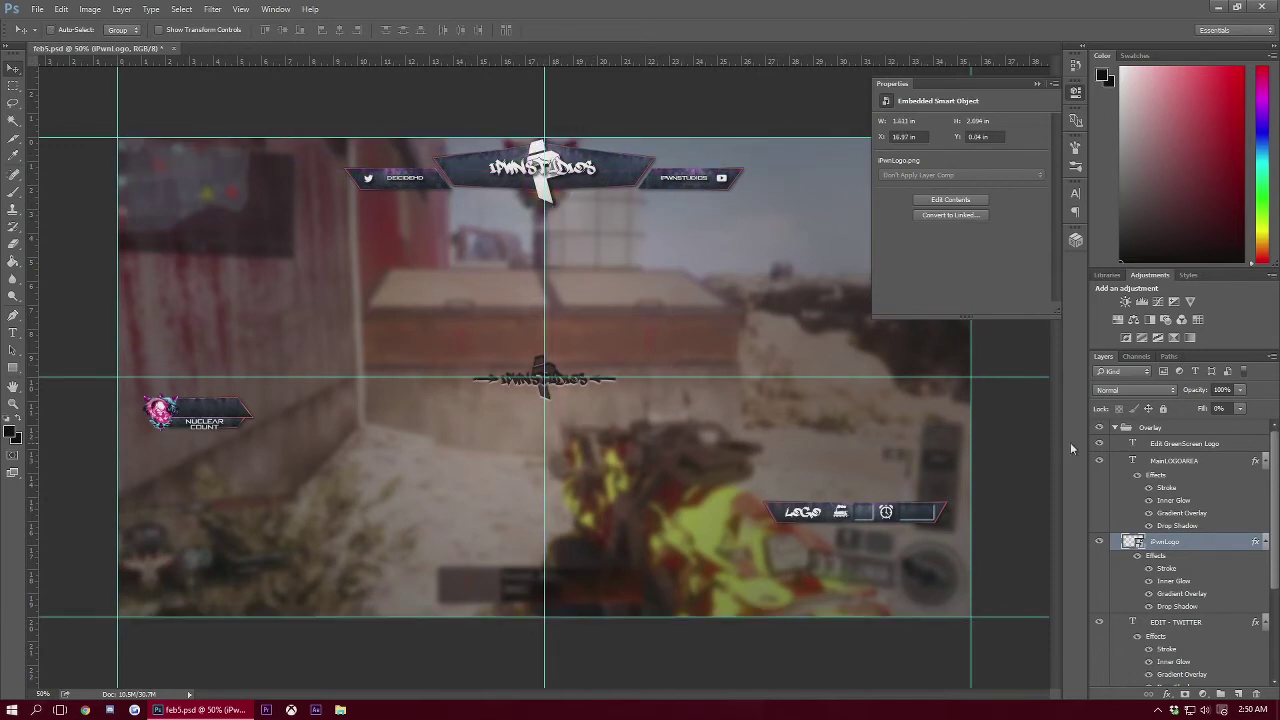
# Hide the iPwnLogo layer and change the cam-box LOGO label, ending with DONATE.
pyautogui.click(1100, 541)
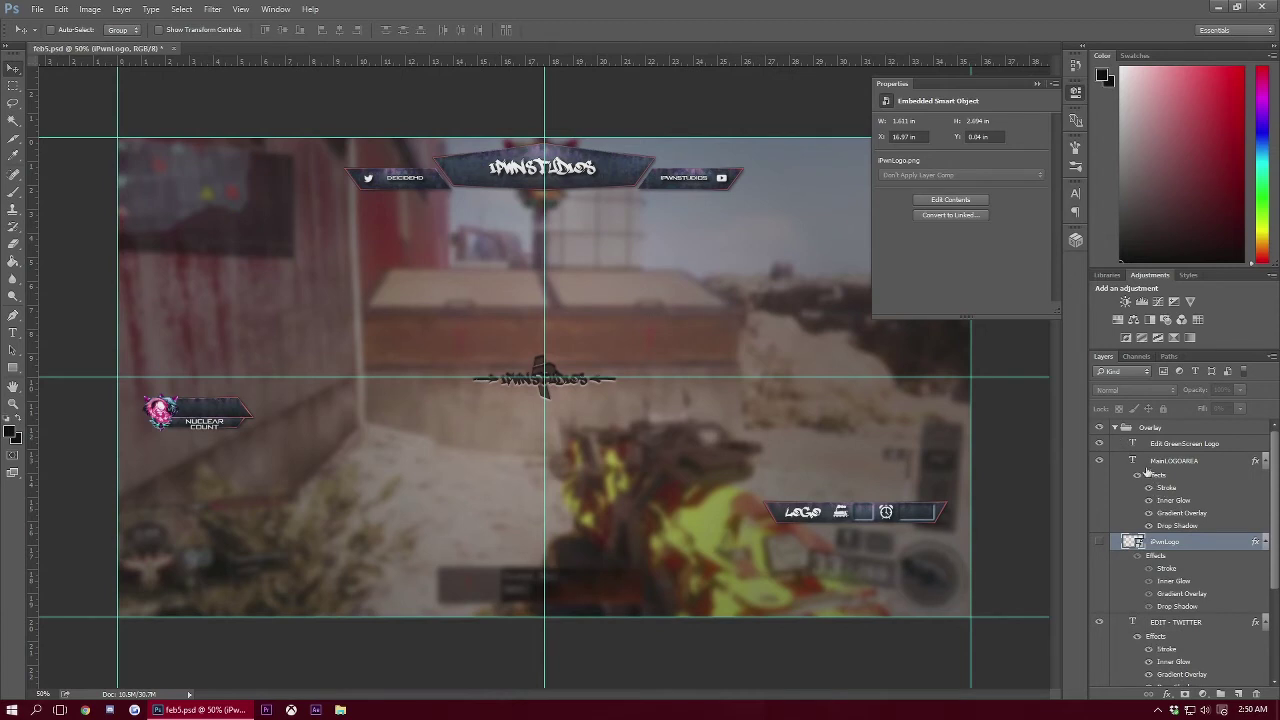
pyautogui.doubleClick(1132, 443)
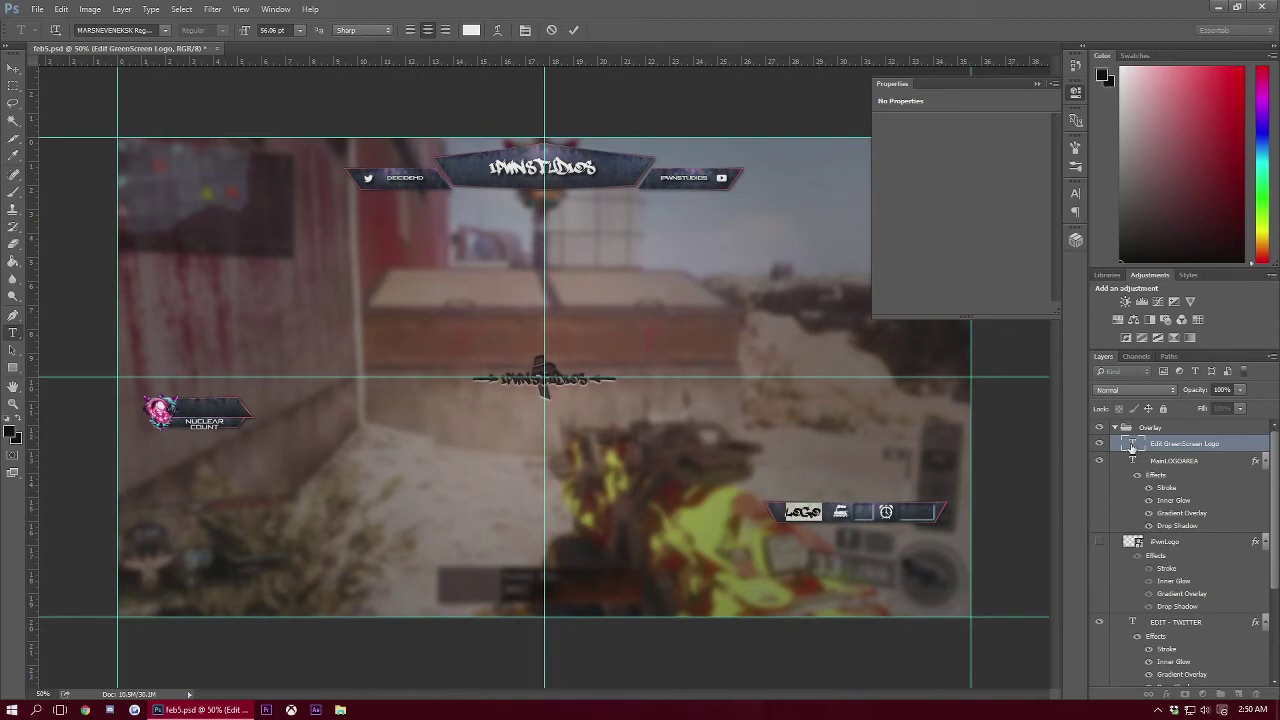
pyautogui.write('IPWNTVv')
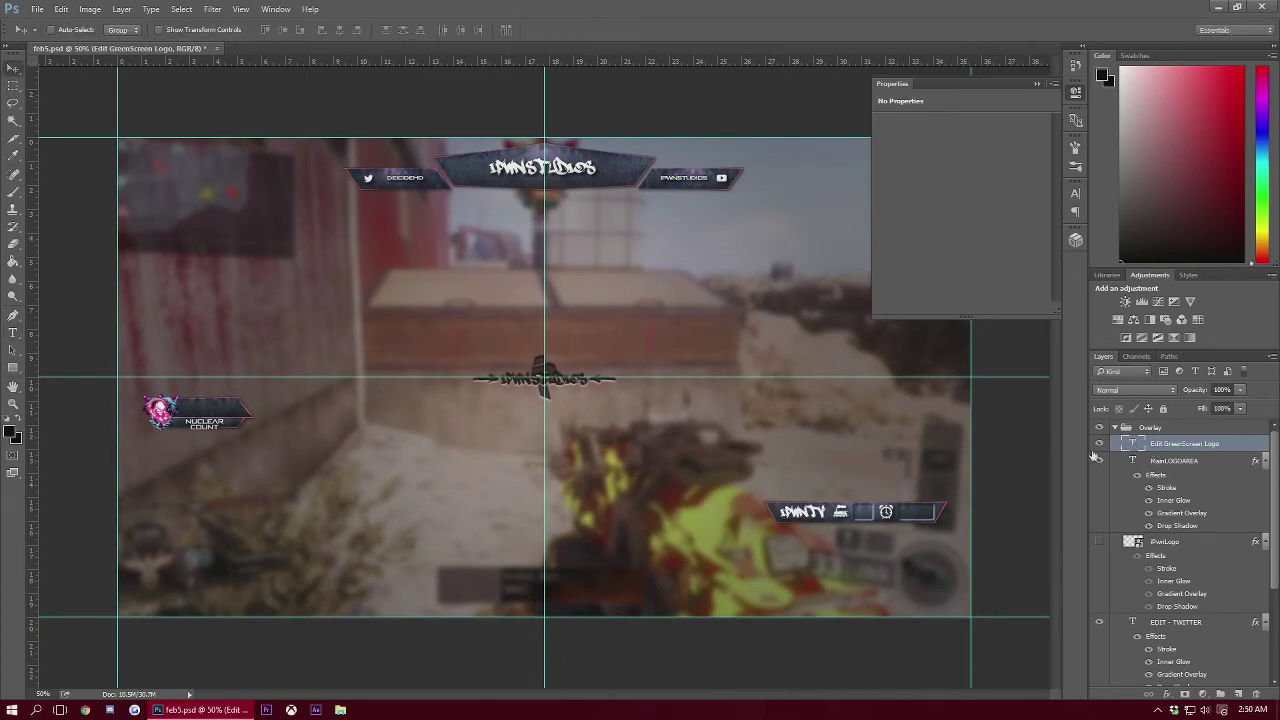
pyautogui.doubleClick(1131, 446)
pyautogui.write('DONATIE')
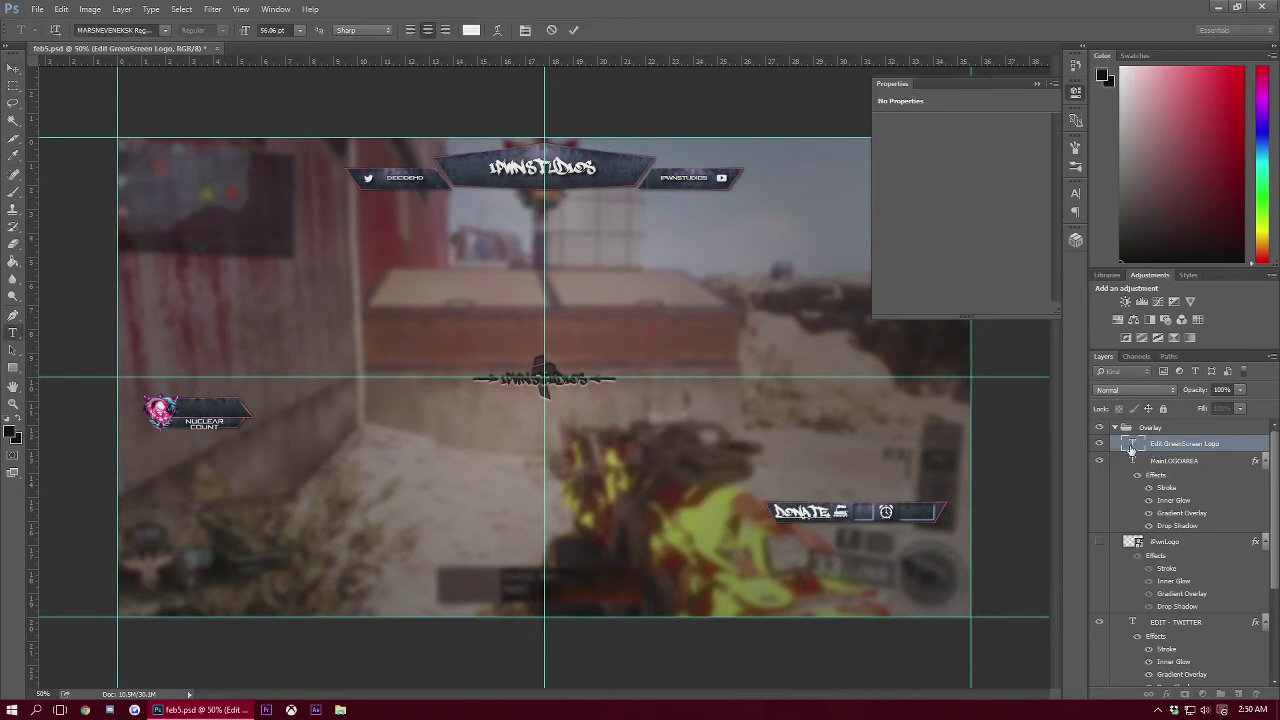
pyautogui.doubleClick(1131, 446)
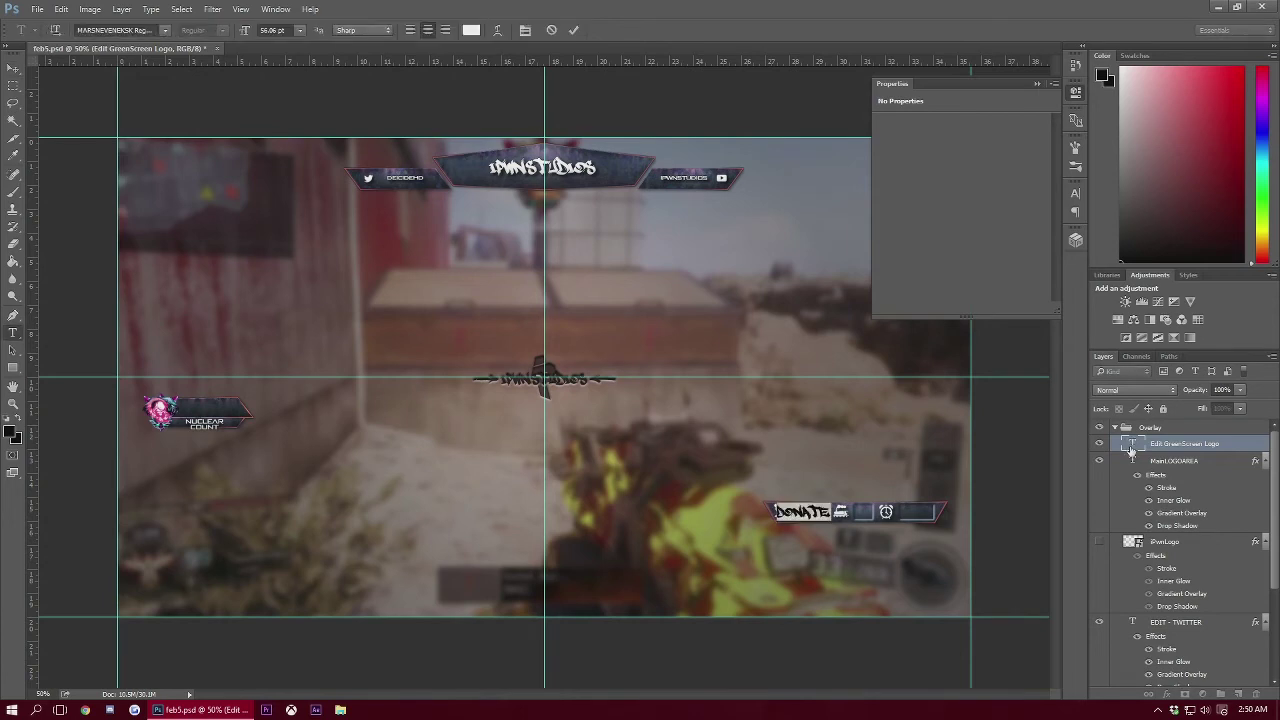
pyautogui.press('BackSpace')
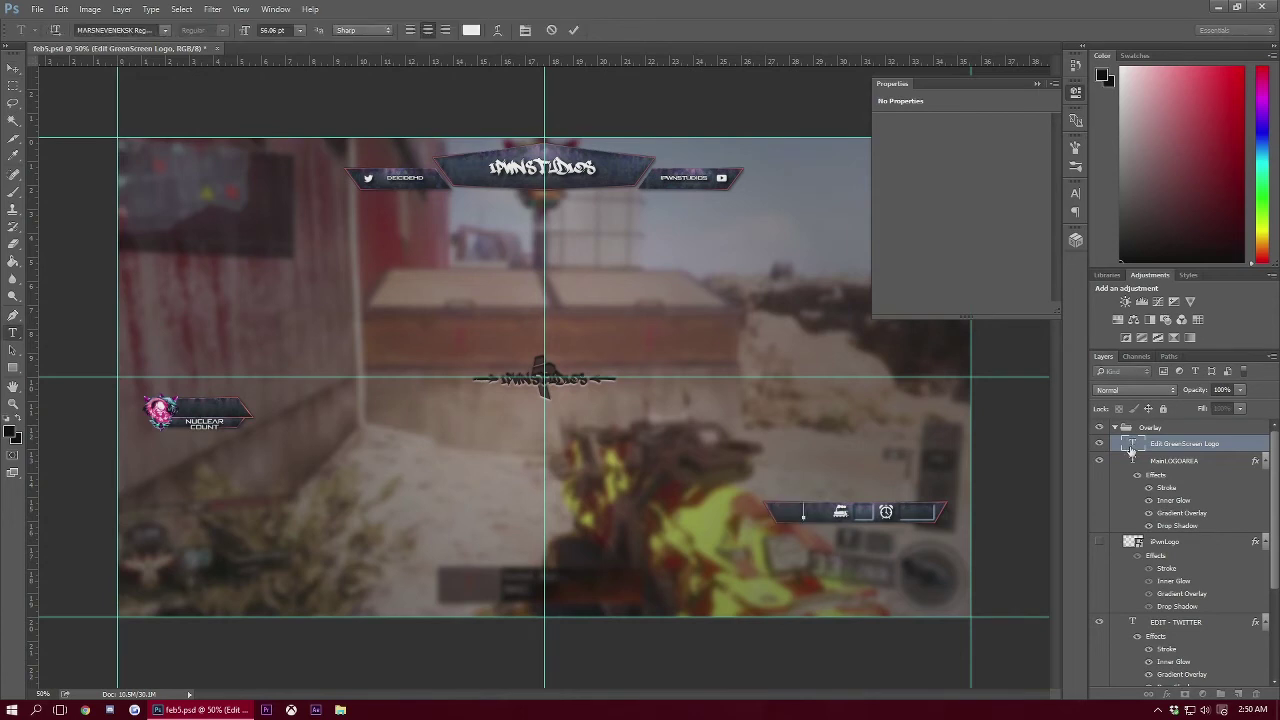
pyautogui.hotkey('ctrl', 'z')
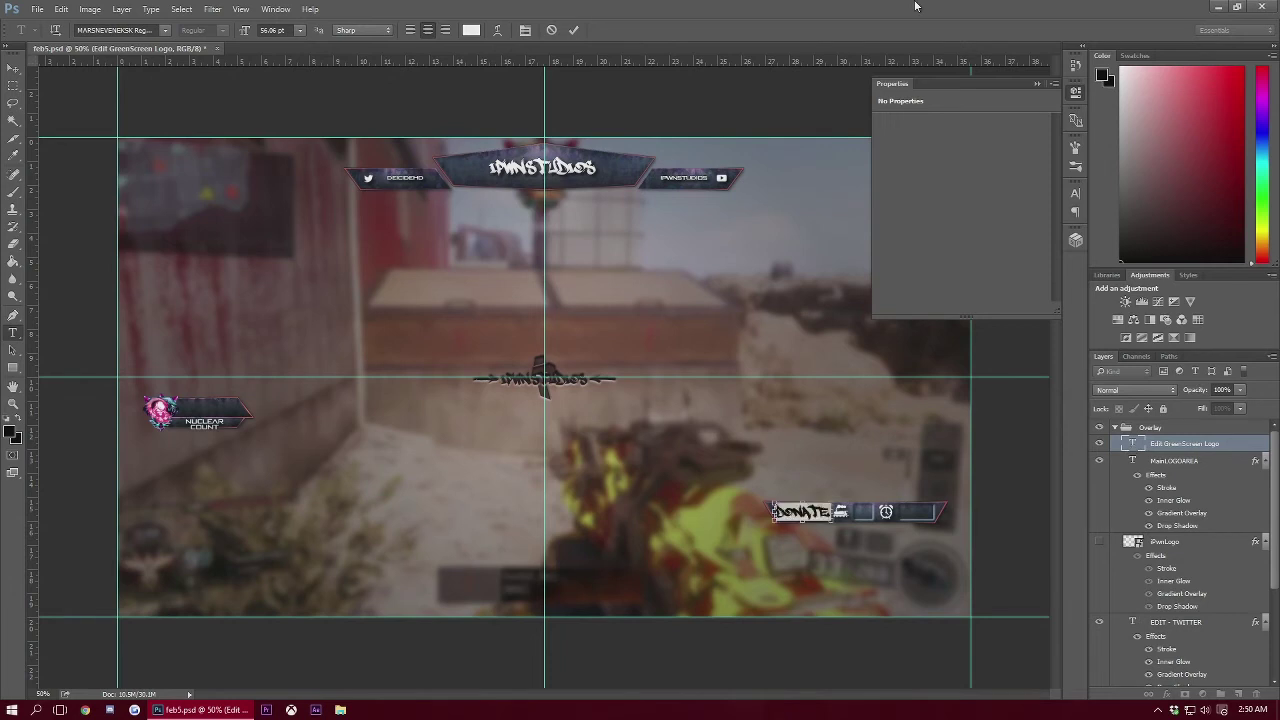
pyautogui.press('Escape')
pyautogui.press('v')
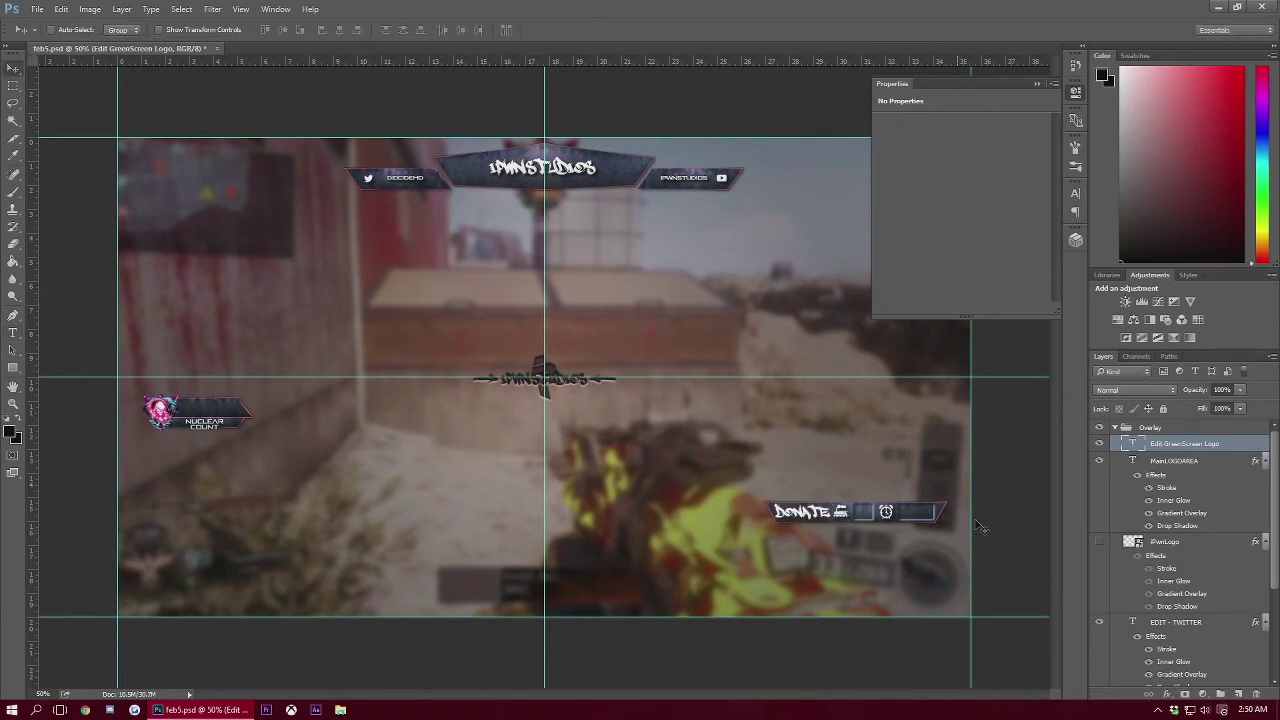
# Replace the DONATE cam-box label with iPwnTY and commit the edit.
pyautogui.doubleClick(1125, 444)
pyautogui.write('iPwnTY')
pyautogui.hotkey('ctrl', 'Return')
pyautogui.press('v')
pyautogui.scroll(-3, 1200, 635)
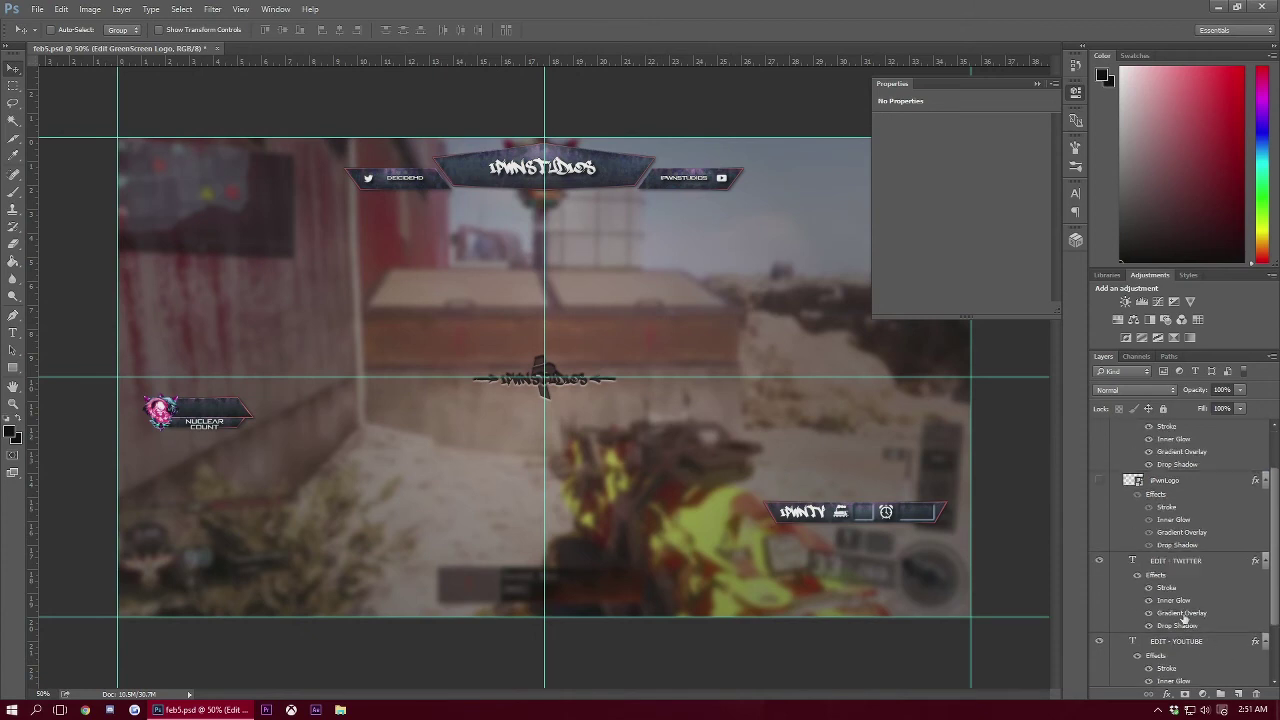